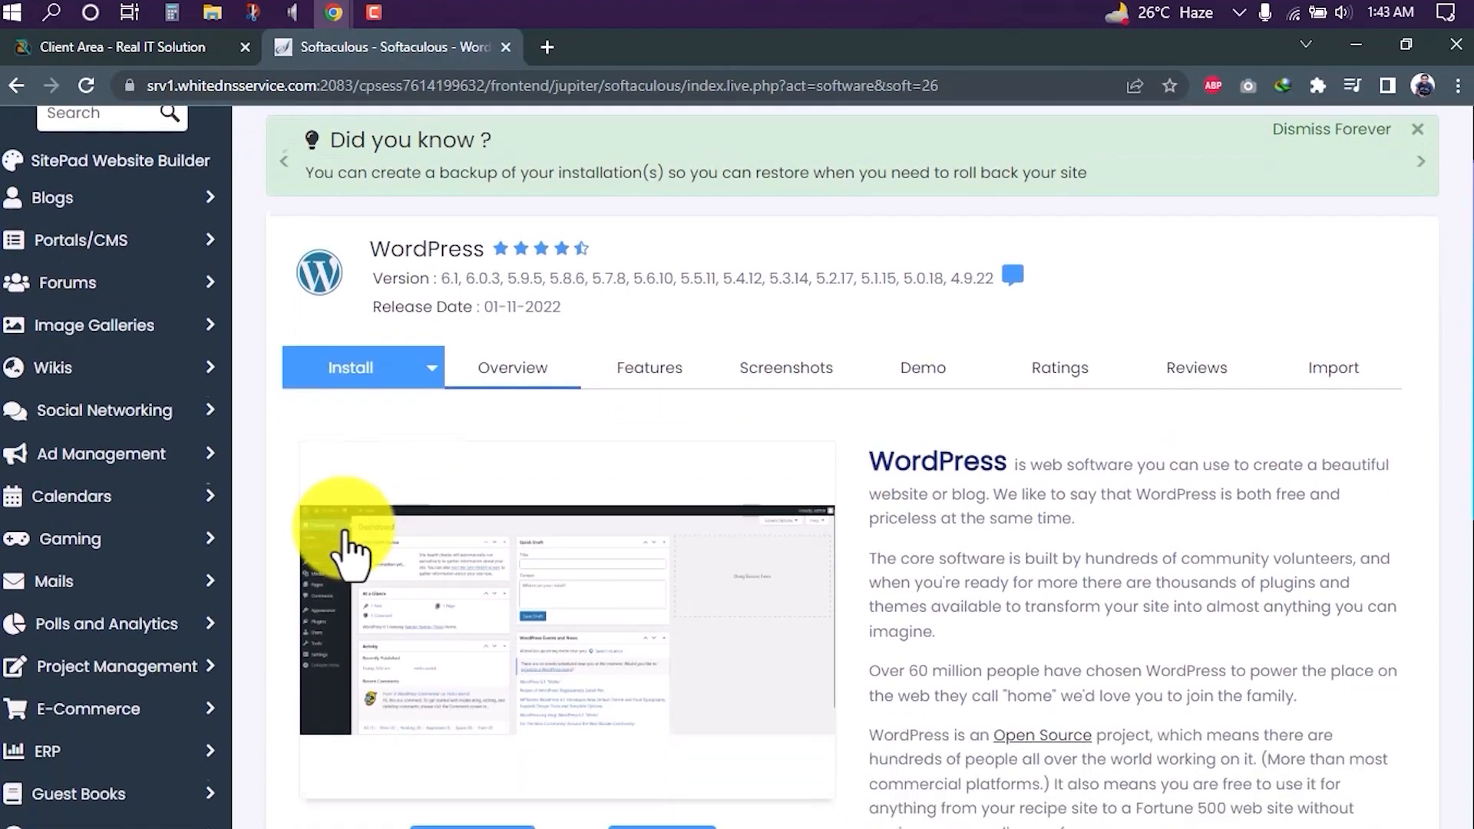
# - Open the WordPress installation form and bring its Software Setup section into view
pyautogui.scroll(-4, 349, 553)
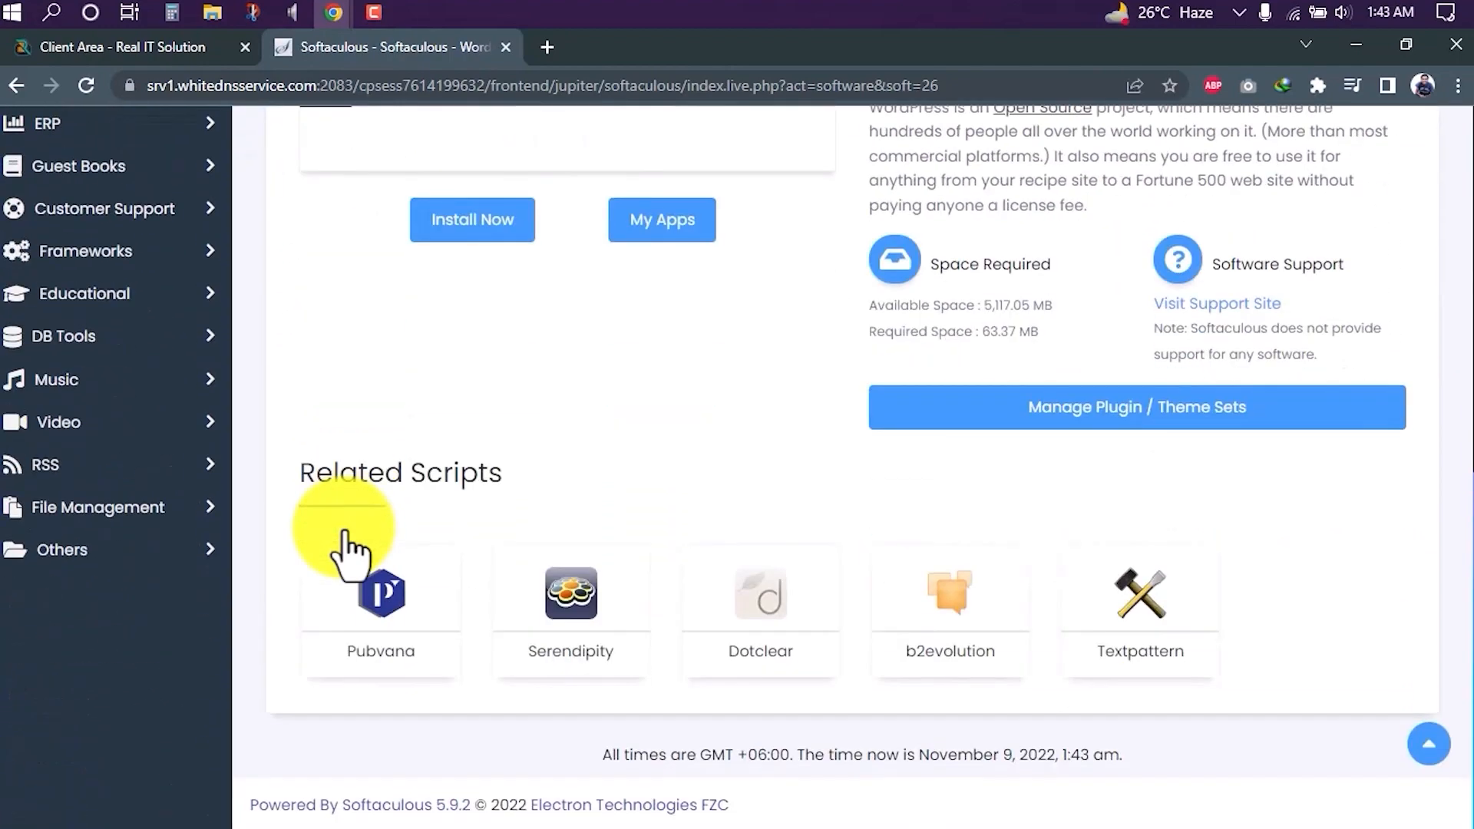
pyautogui.scroll(10, 349, 553)
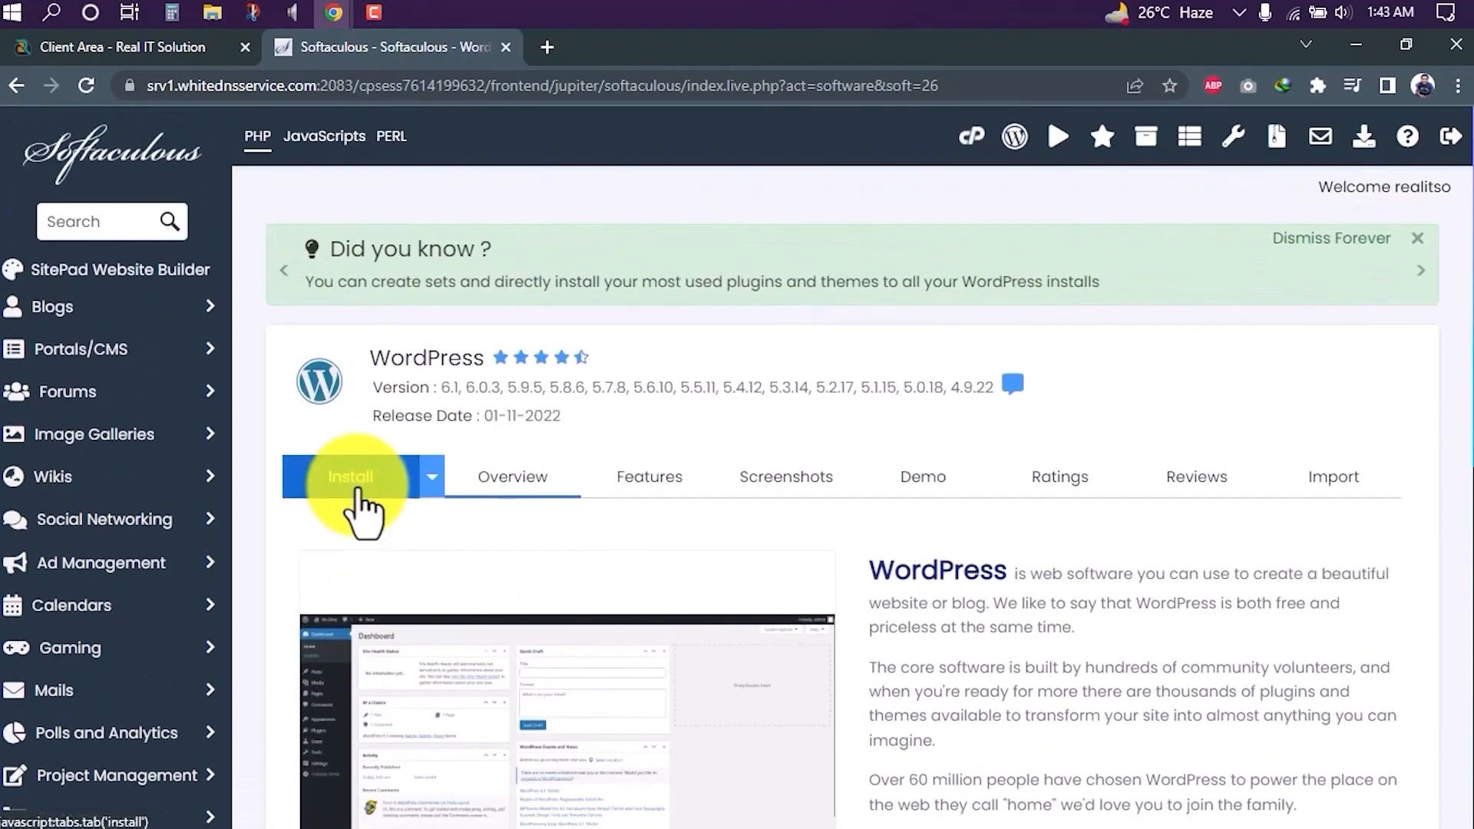
pyautogui.click(428, 480)
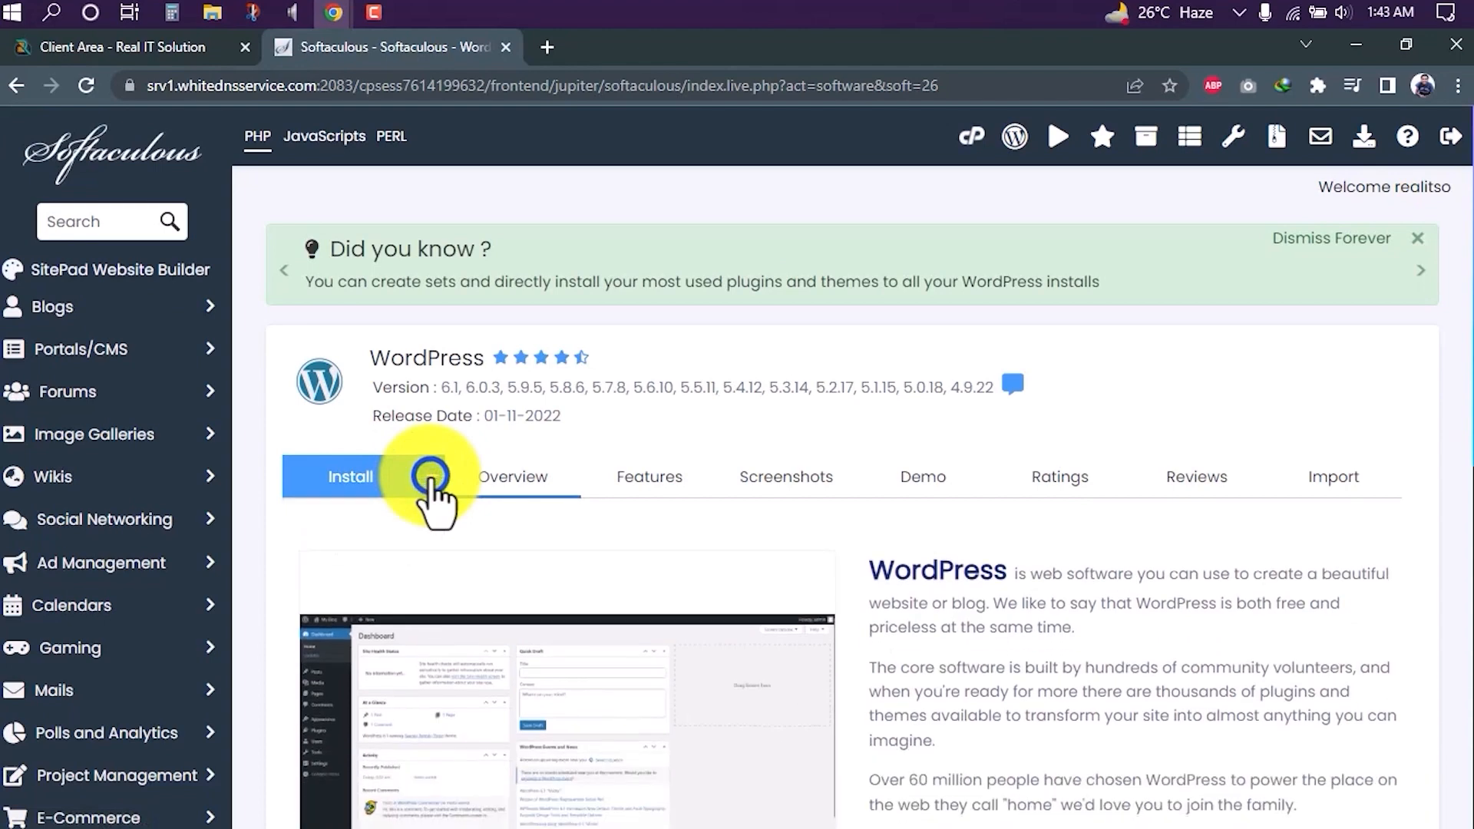
pyautogui.click(354, 476)
pyautogui.scroll(-3, 349, 487)
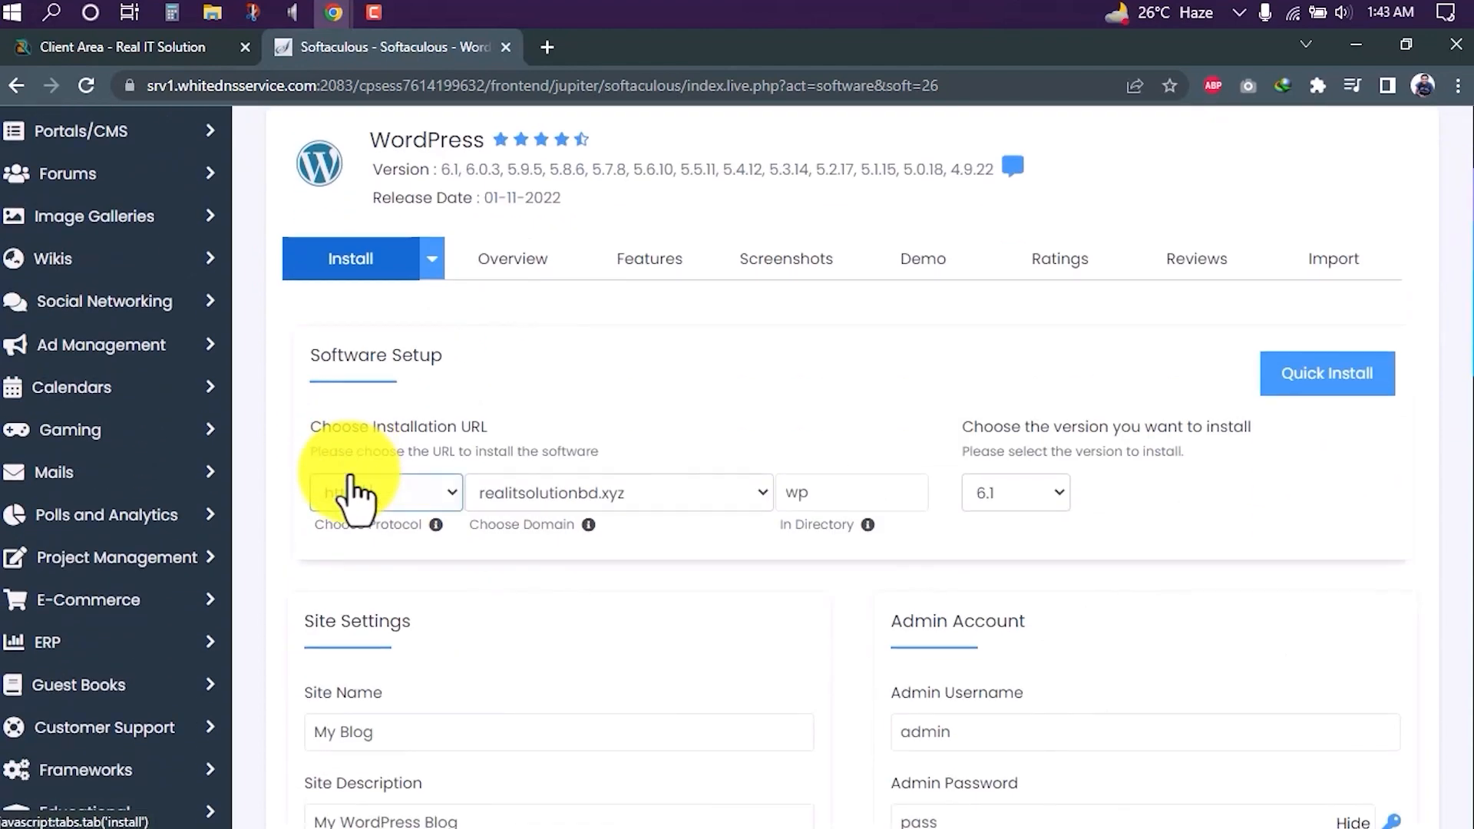
pyautogui.scroll(-1, 348, 473)
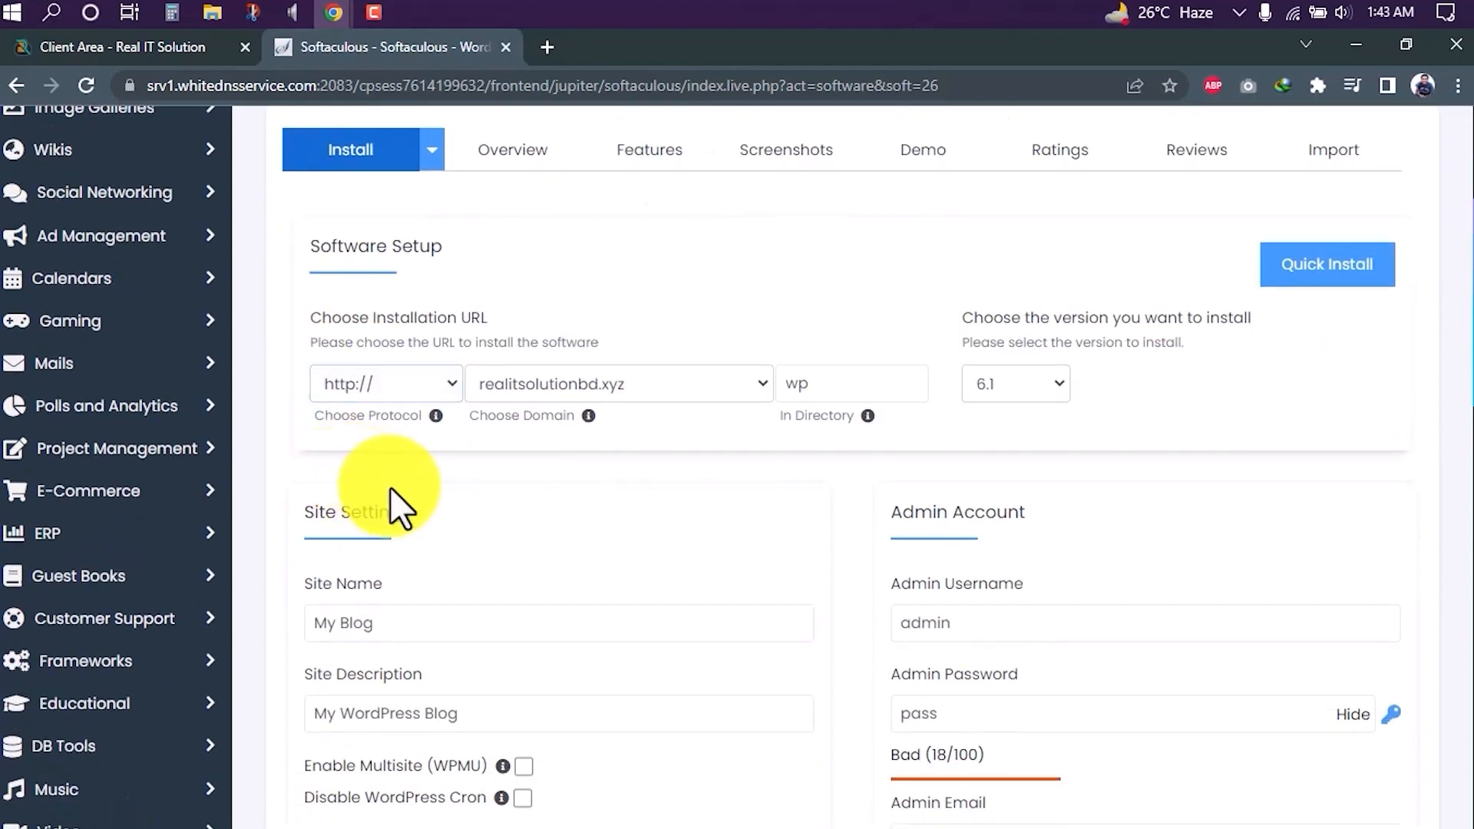
pyautogui.scroll(1, 461, 437)
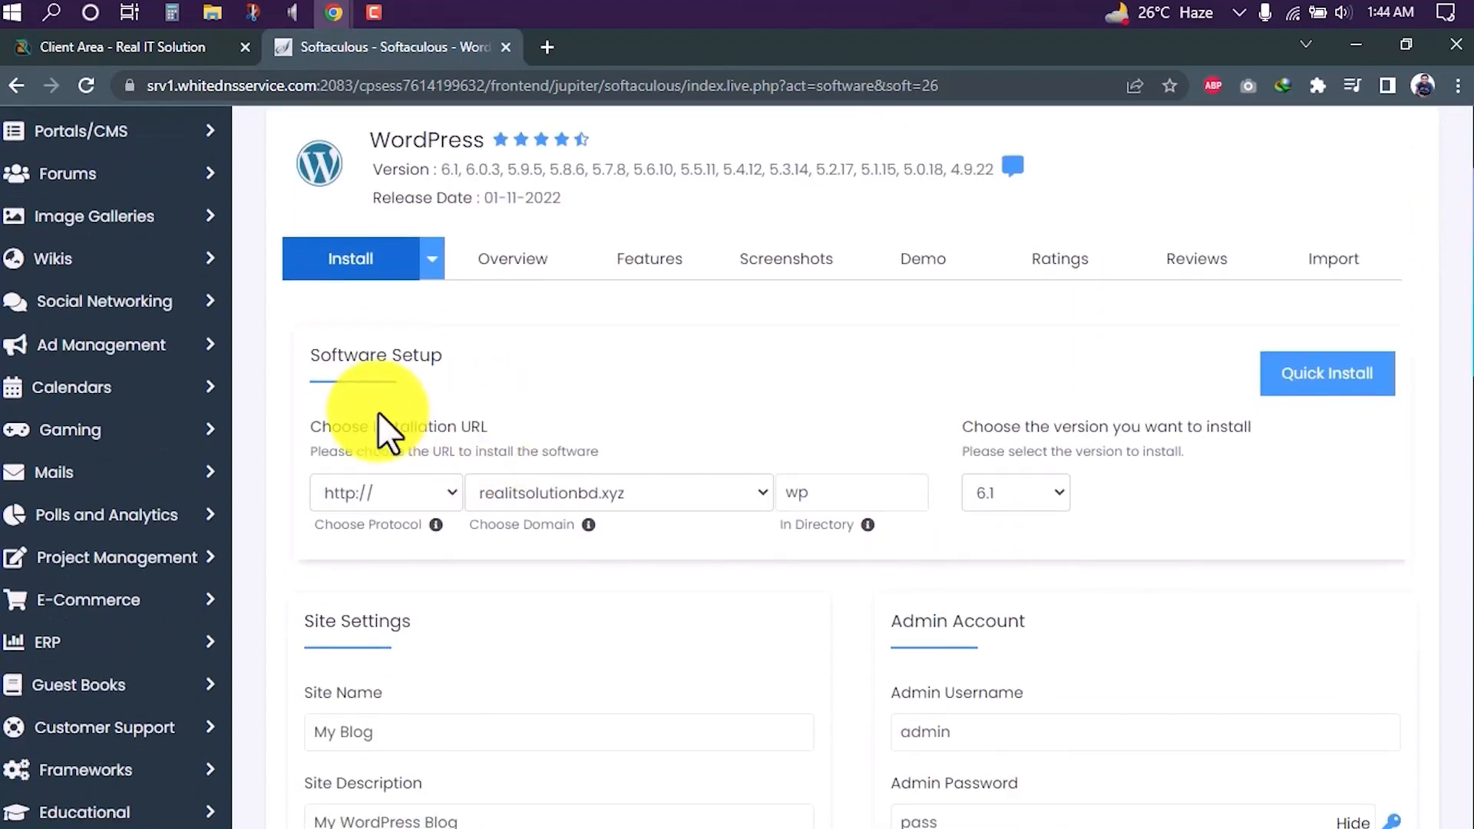
pyautogui.click(386, 446)
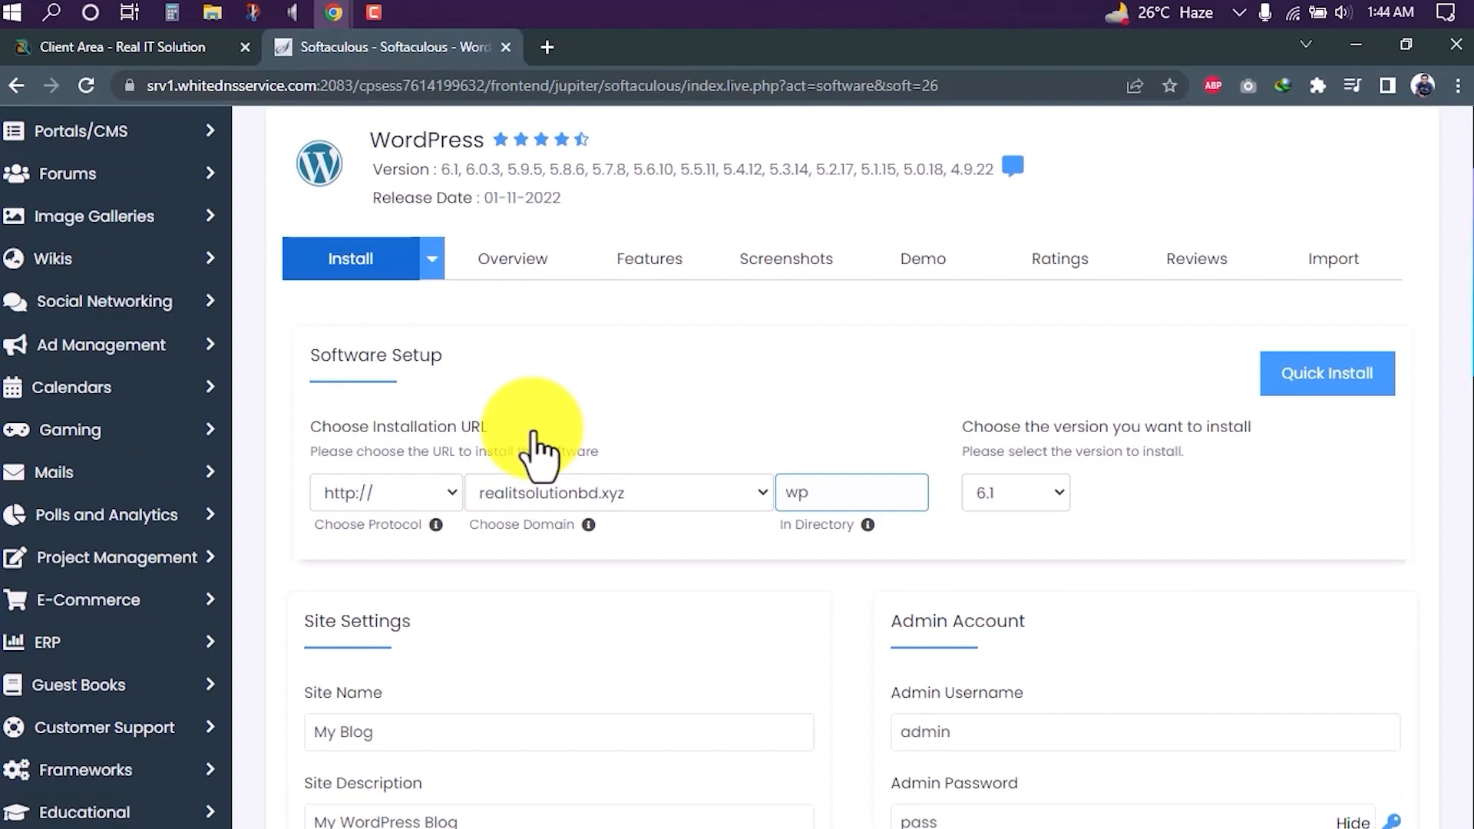
pyautogui.scroll(-1, 535, 449)
pyautogui.click(367, 386)
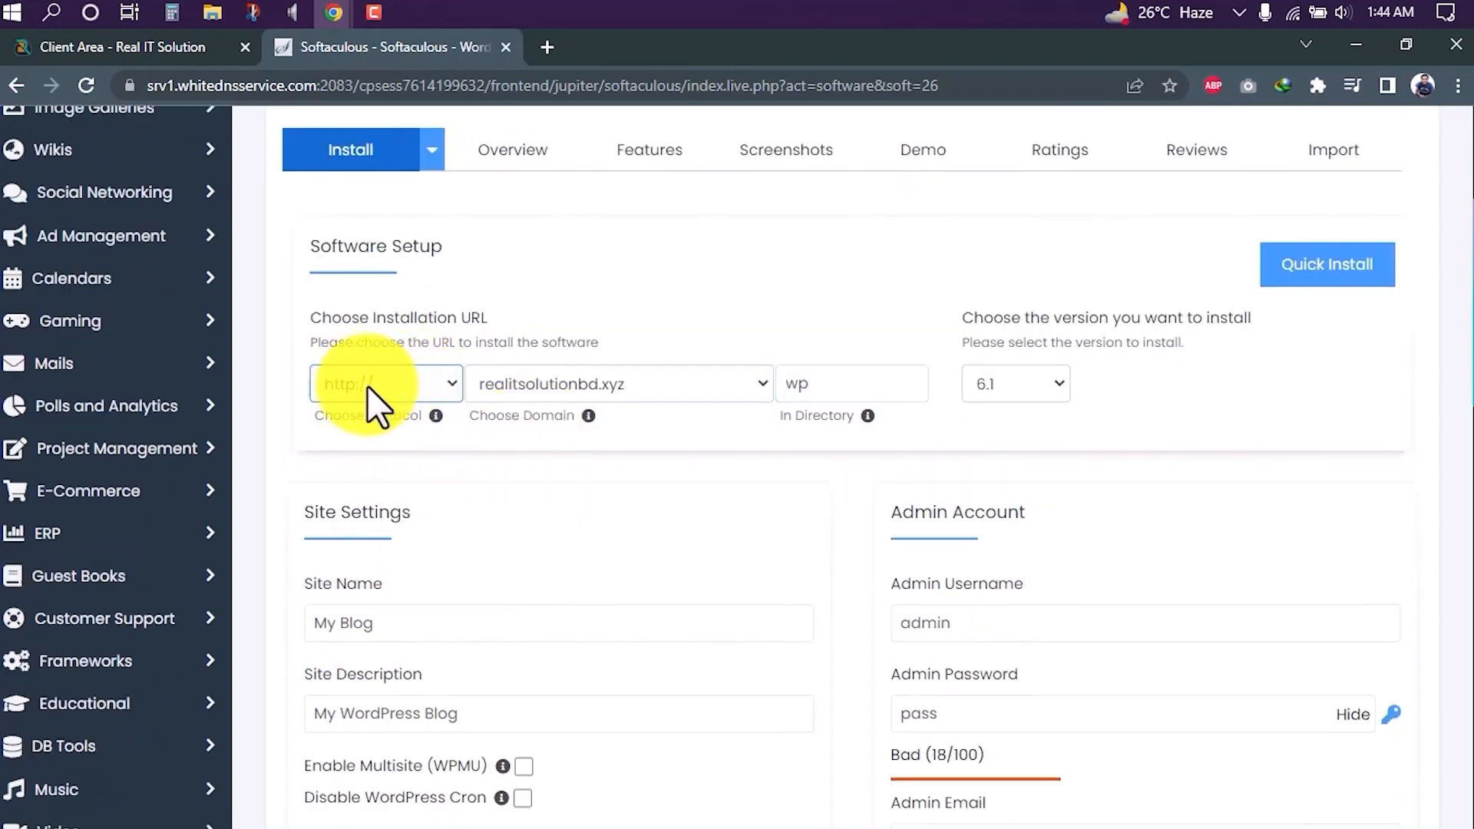
pyautogui.click(548, 392)
pyautogui.click(601, 415)
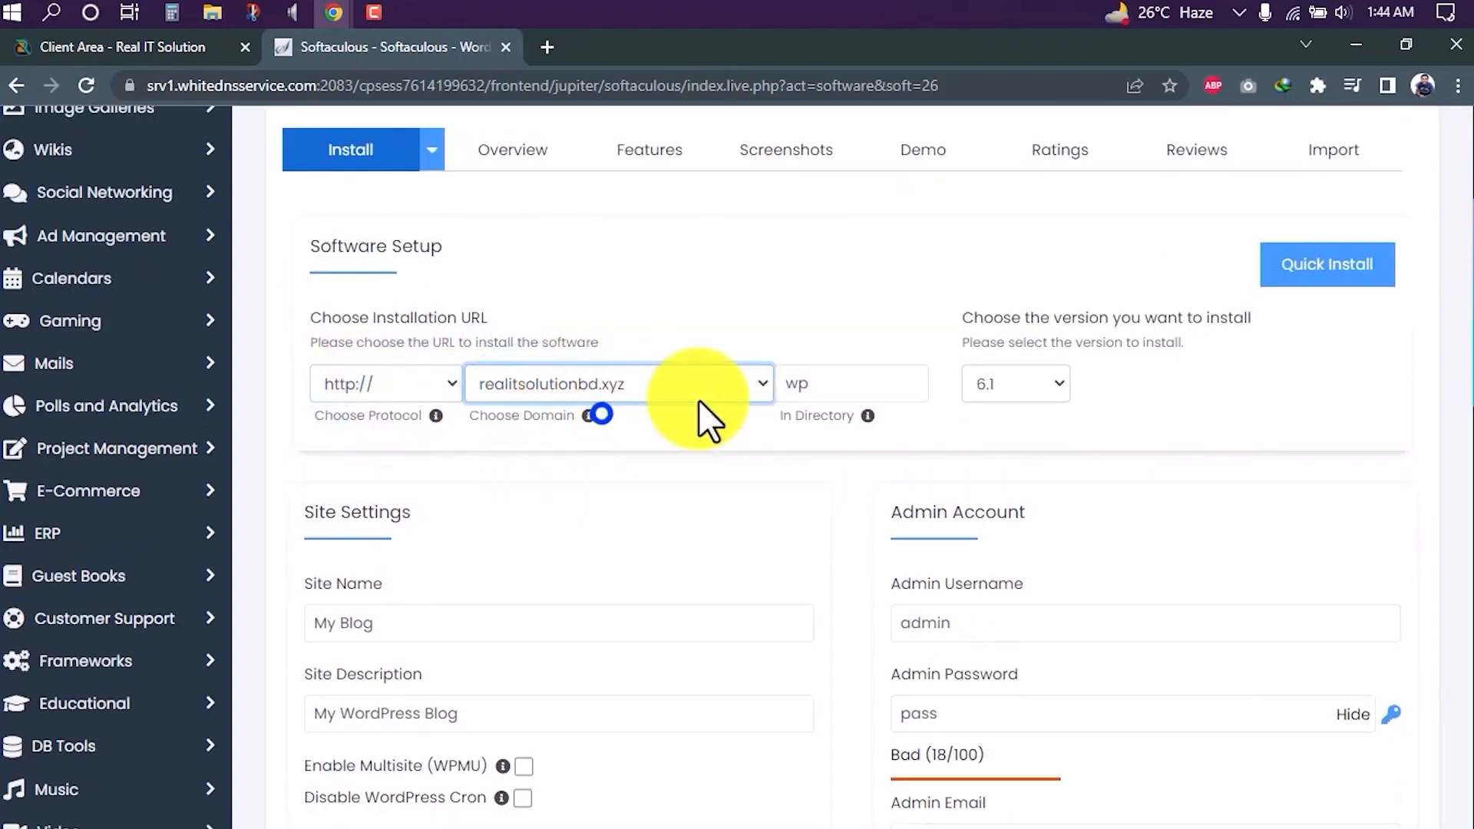
# - Clear the installation directory so WordPress installs at the domain root
pyautogui.click(837, 383)
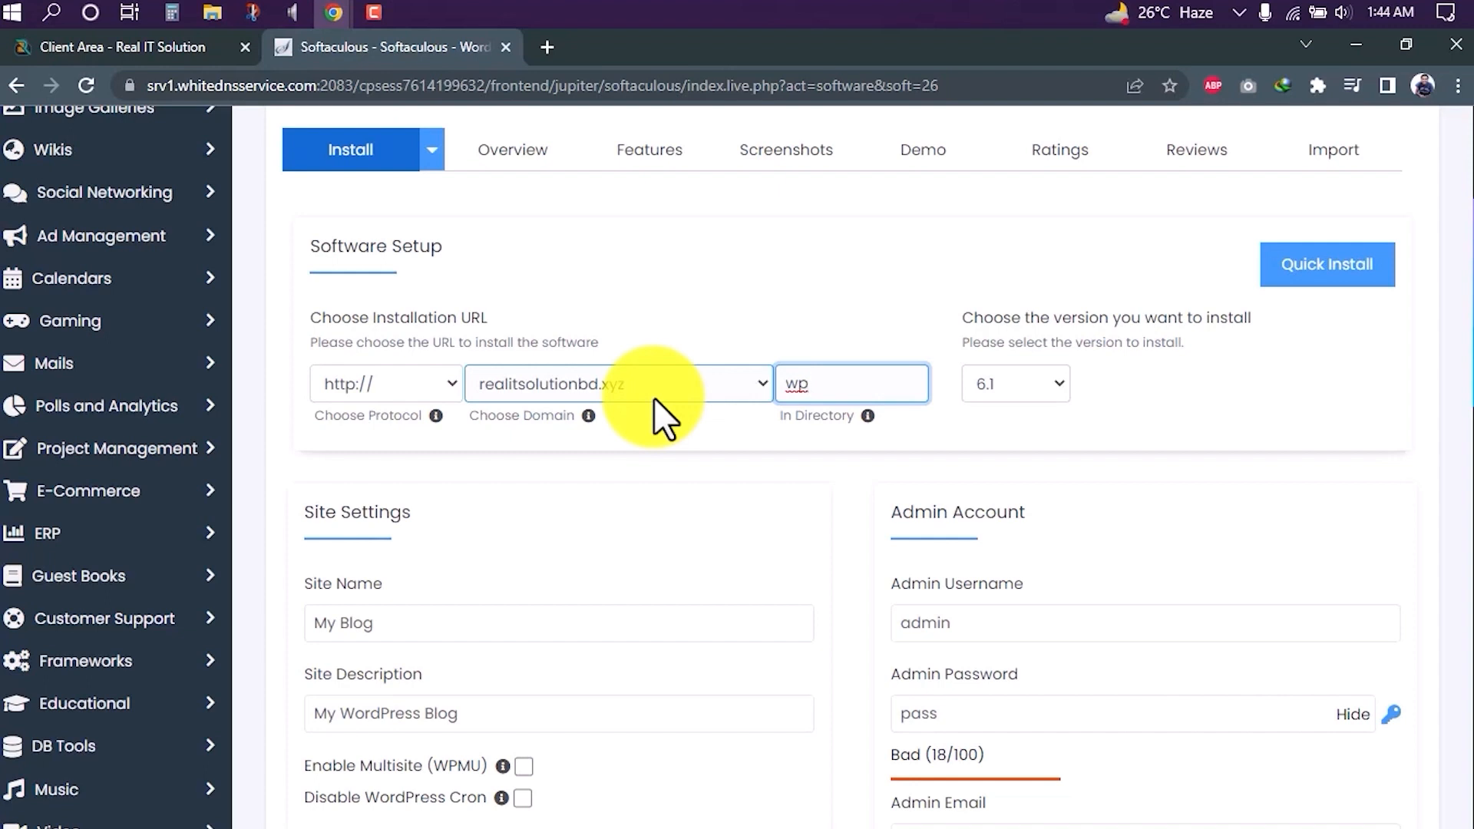
pyautogui.doubleClick(813, 383)
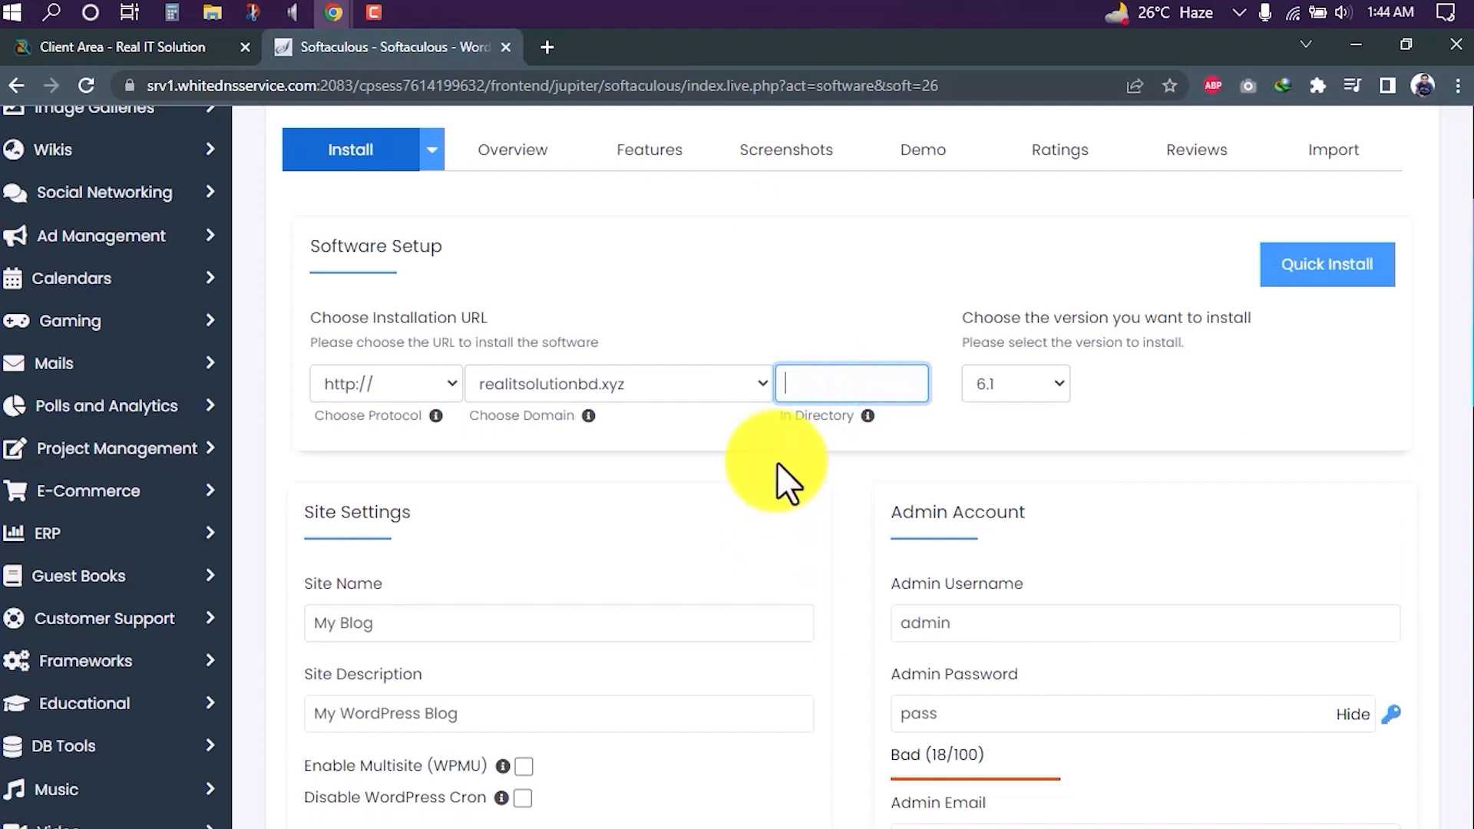
pyautogui.click(751, 316)
pyautogui.click(794, 444)
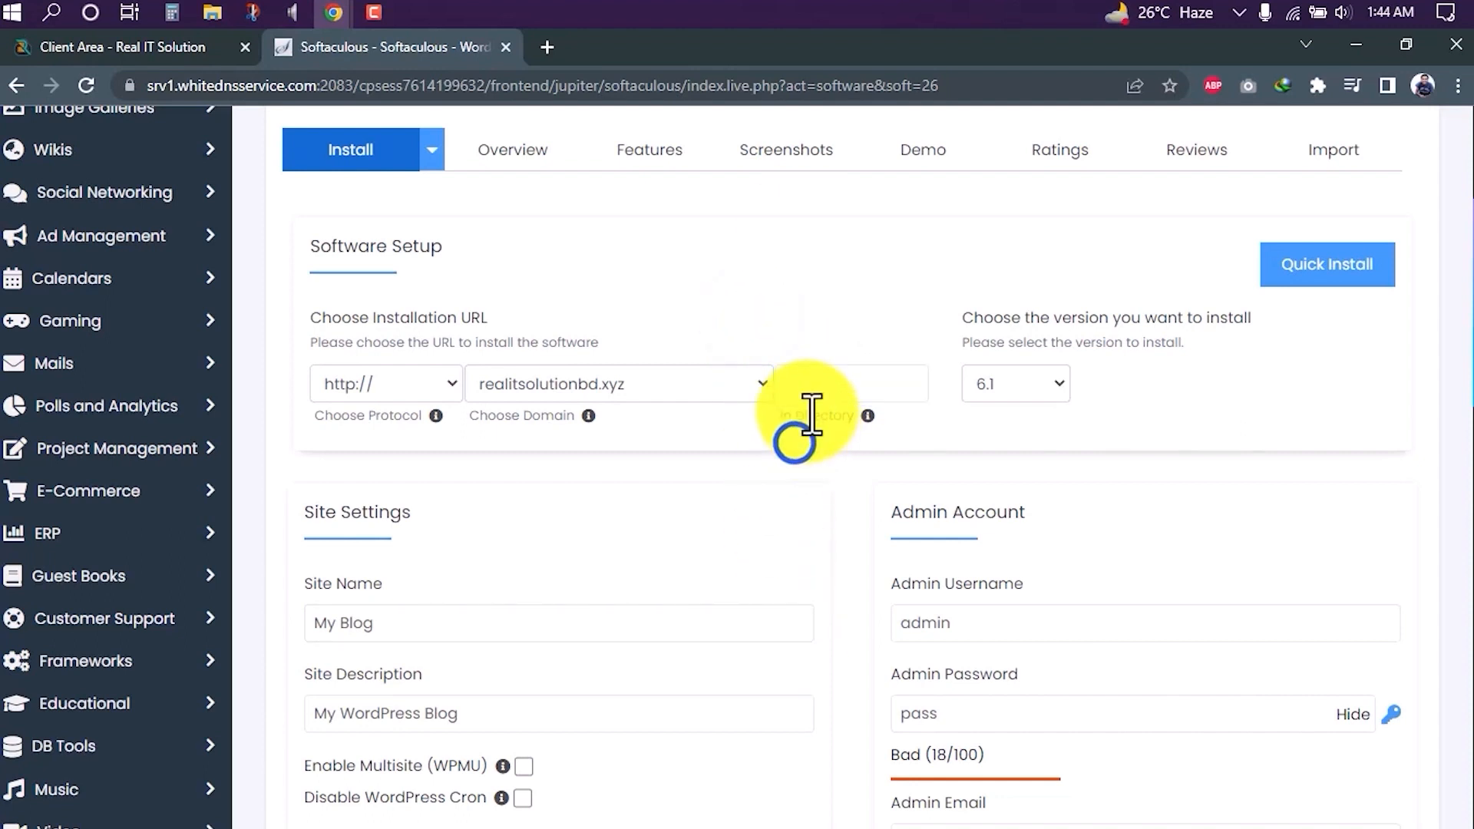
# - Try blog as the installation directory and clear the field again
pyautogui.click(840, 389)
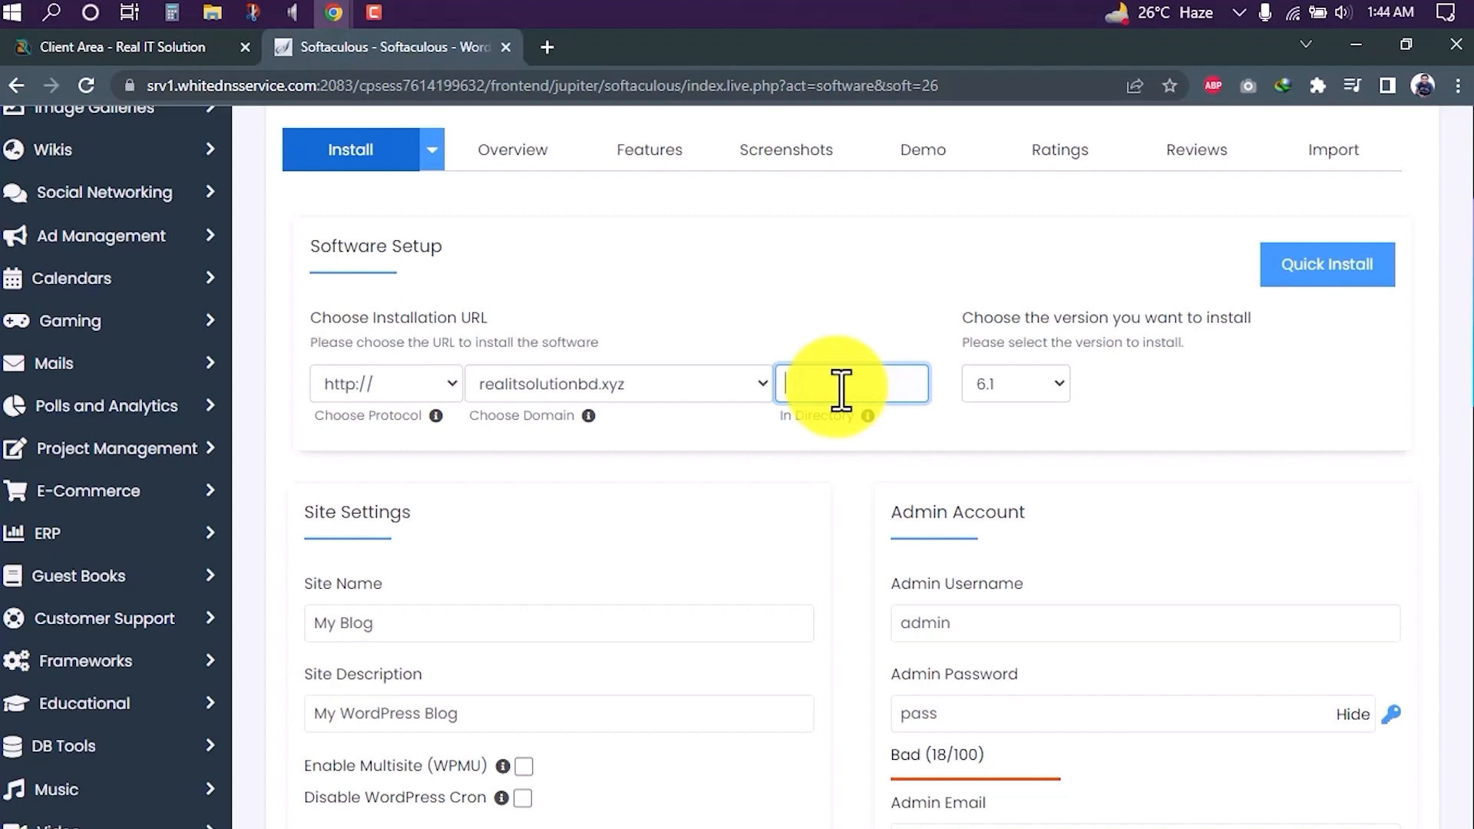
pyautogui.click(805, 301)
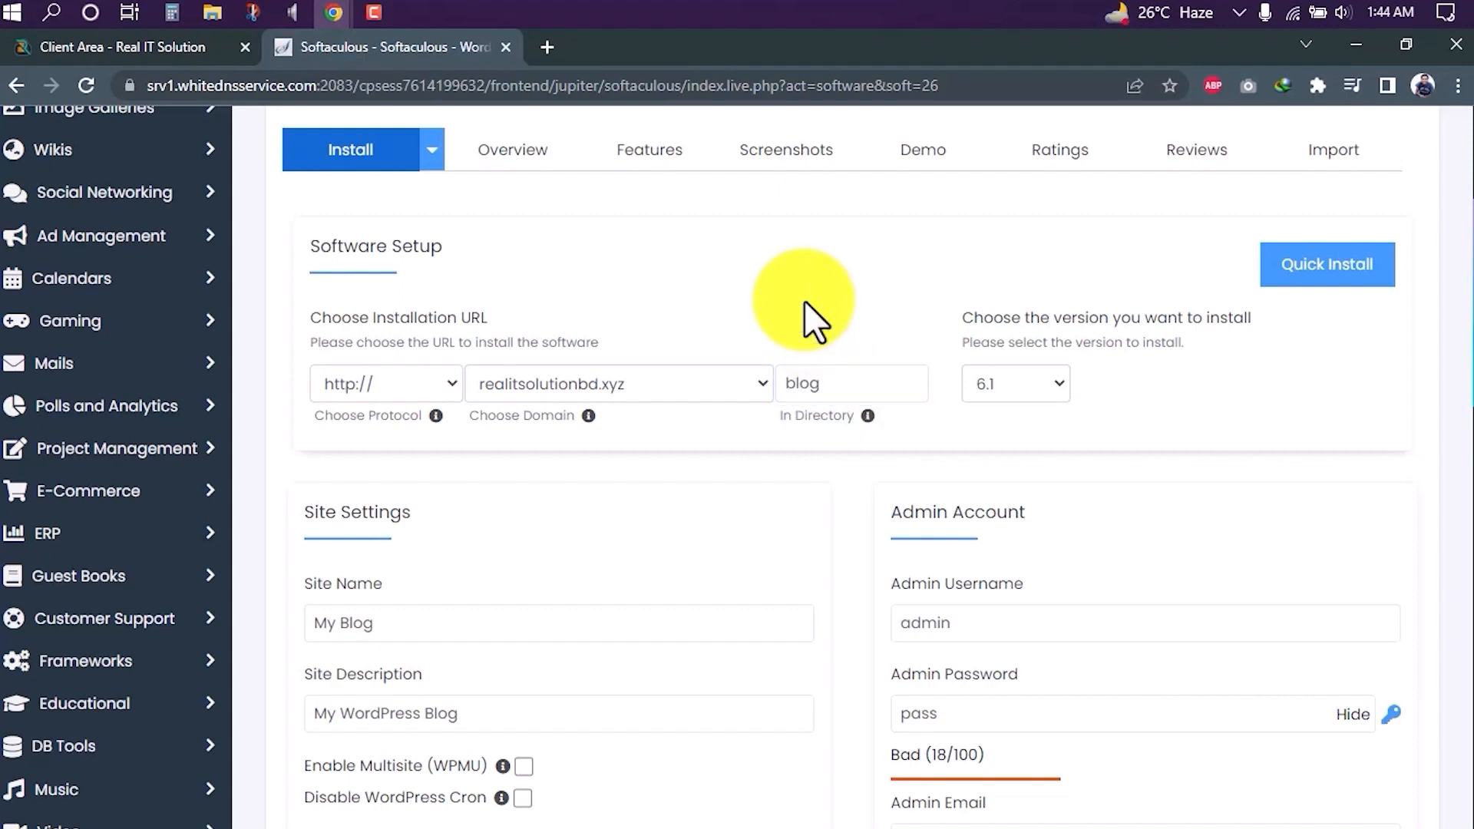
pyautogui.click(808, 381)
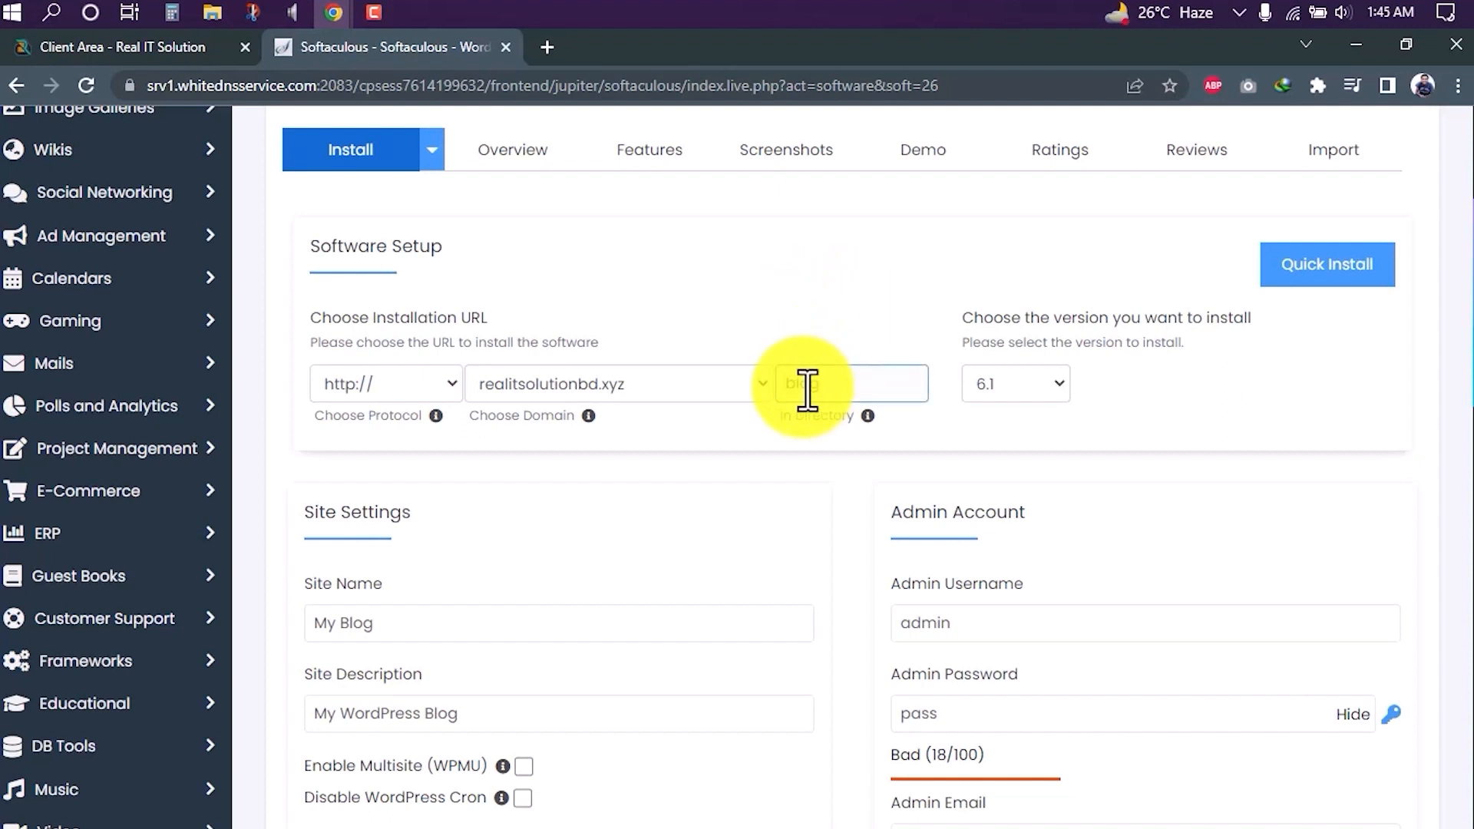
pyautogui.doubleClick(804, 388)
pyautogui.press('BackSpace')
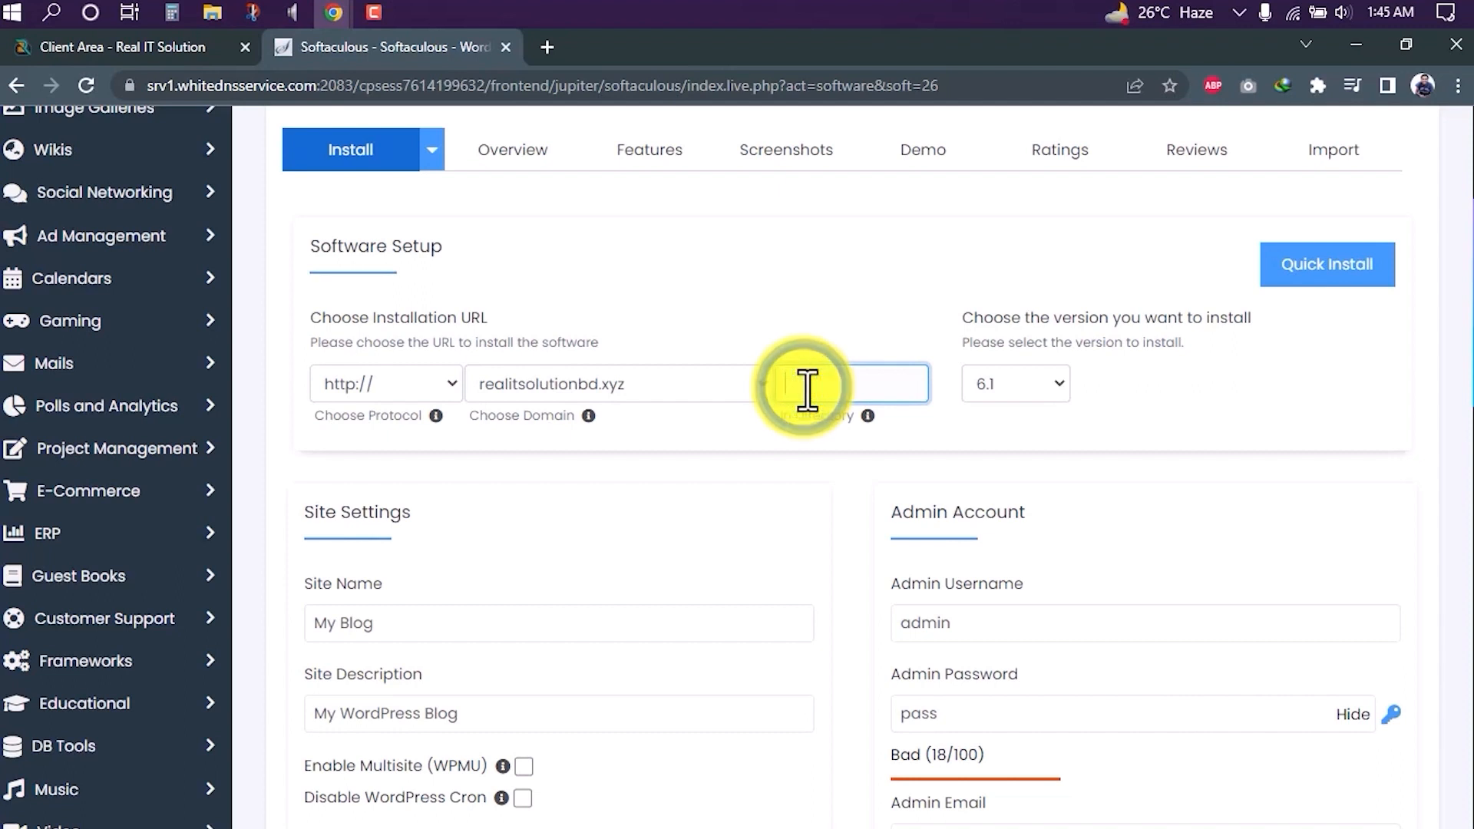
# - Choose 6.1 as the WordPress version to install
pyautogui.click(1188, 389)
pyautogui.click(1037, 388)
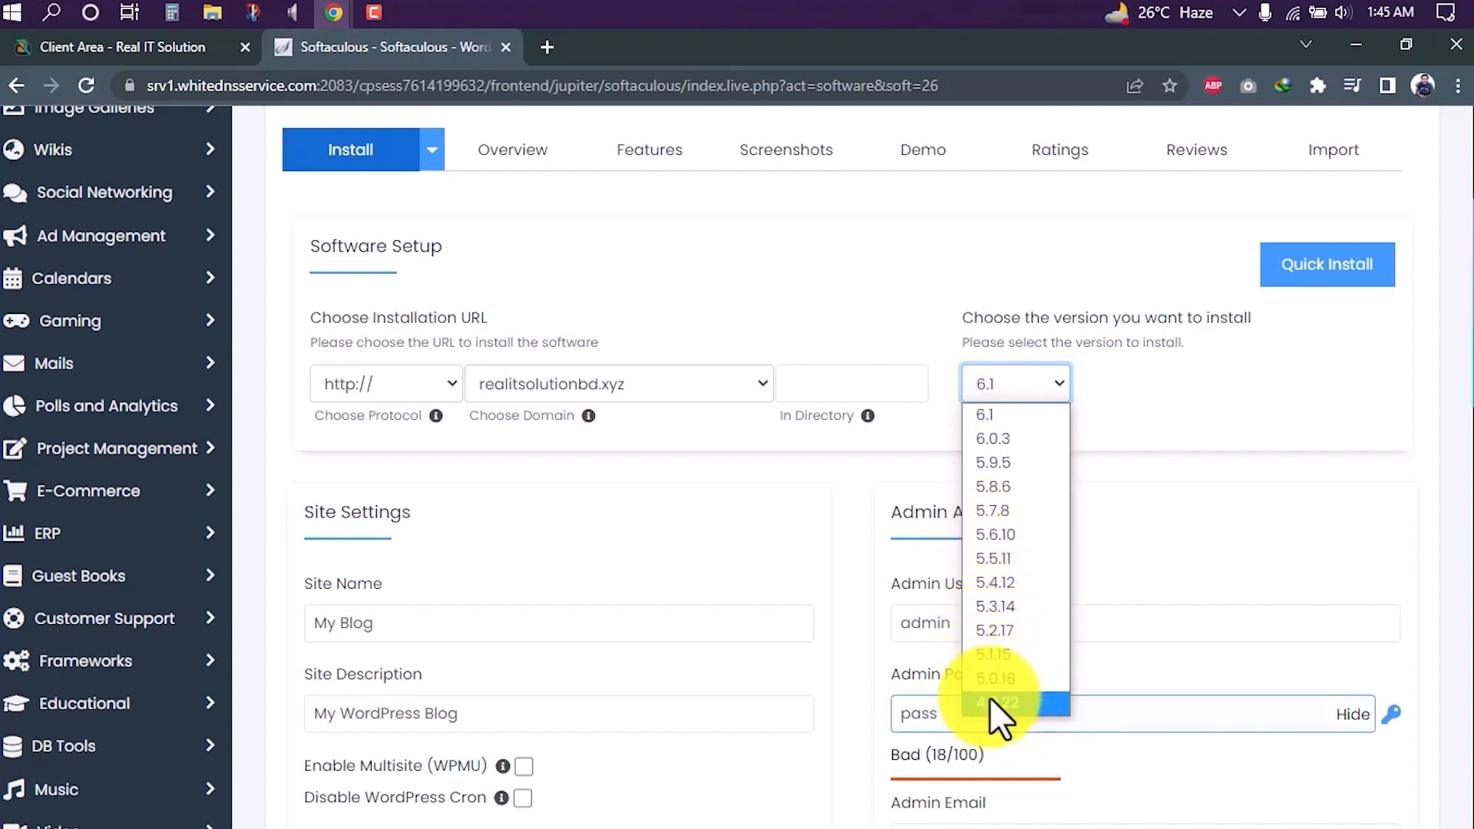
pyautogui.click(1010, 416)
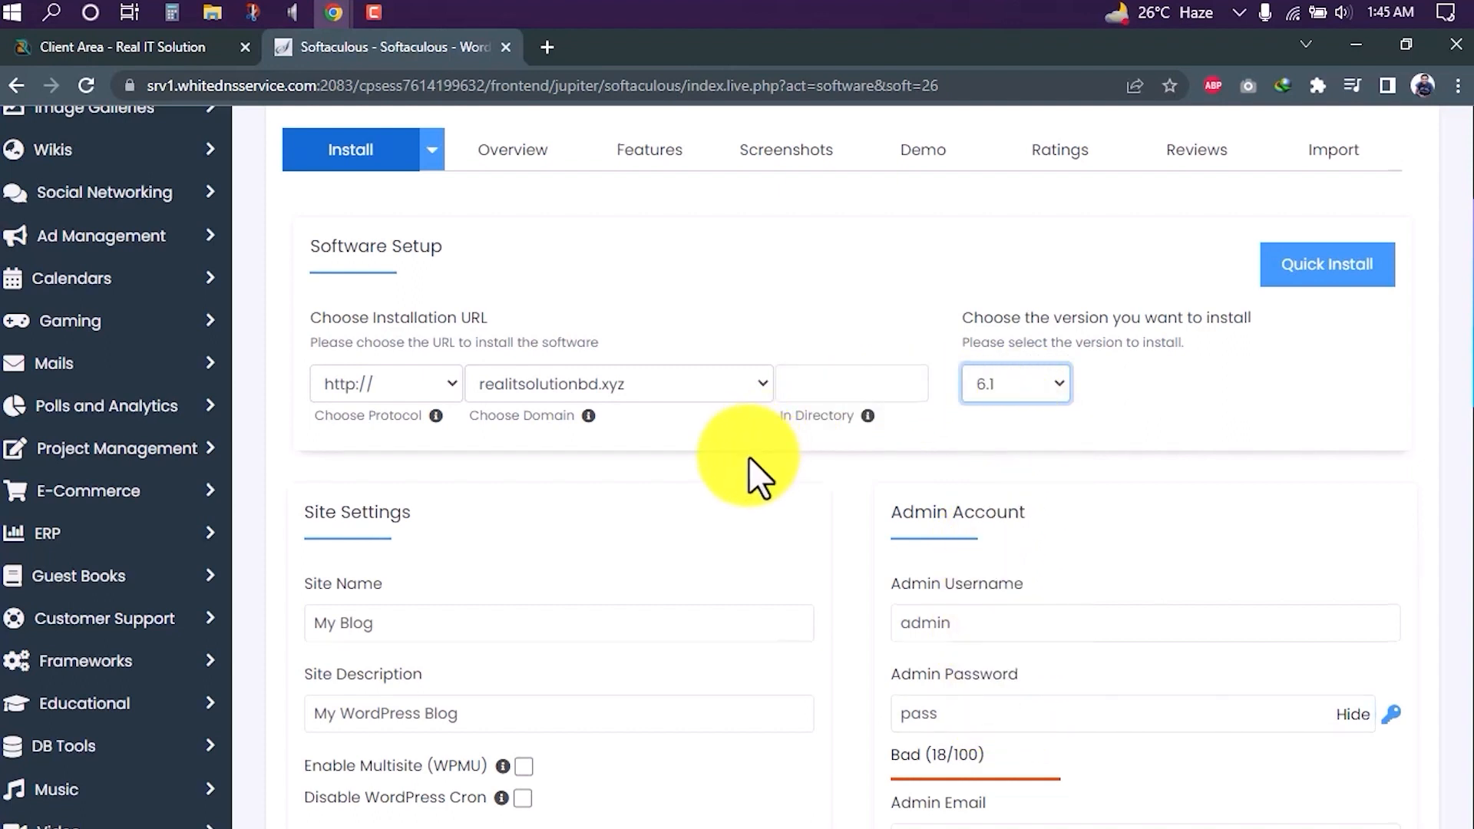
# - Check the site name and site description in the site settings
pyautogui.scroll(-3, 748, 460)
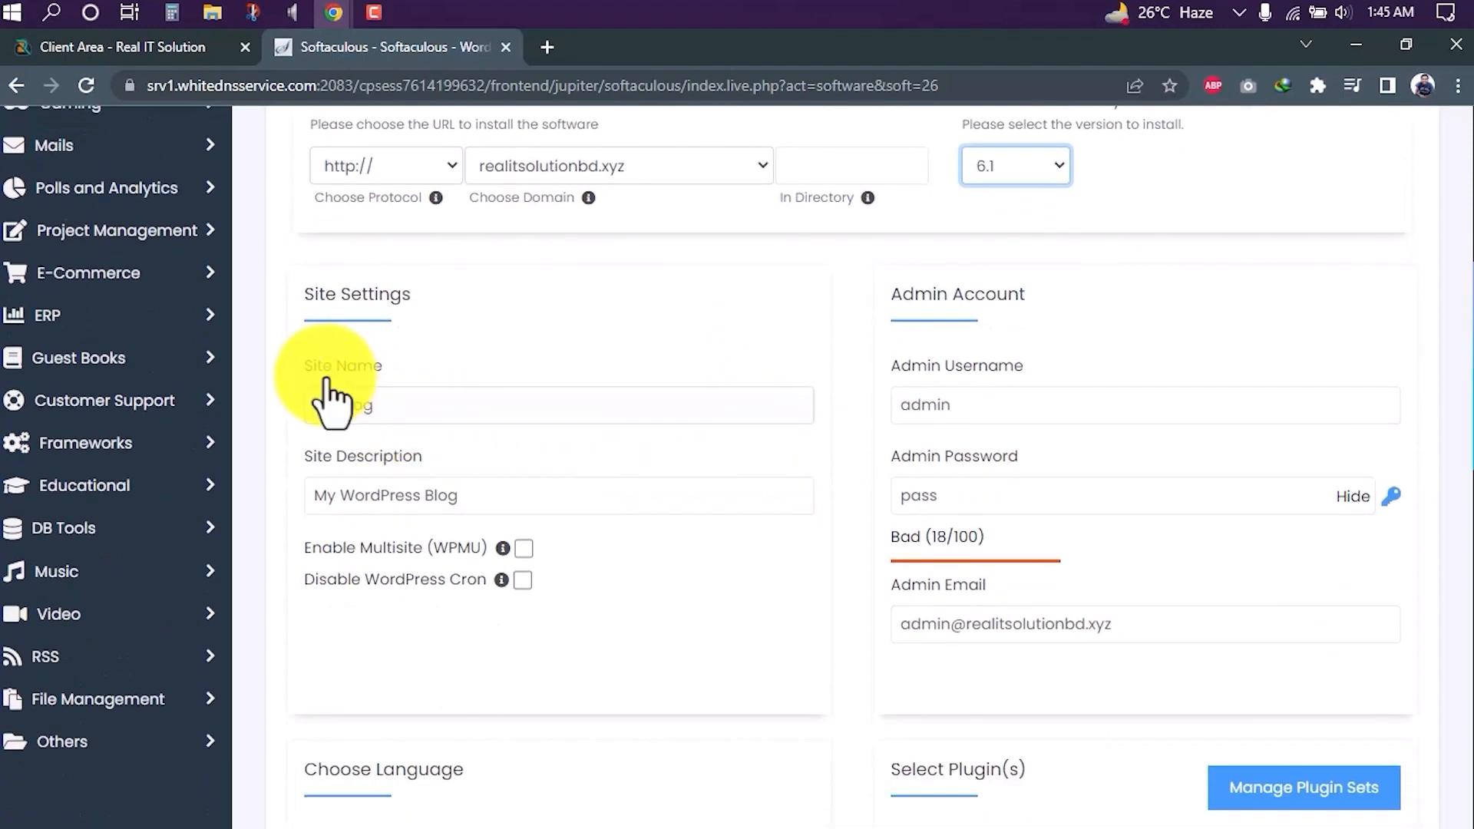
pyautogui.click(355, 407)
pyautogui.moveTo(355, 406); pyautogui.dragTo(274, 408)
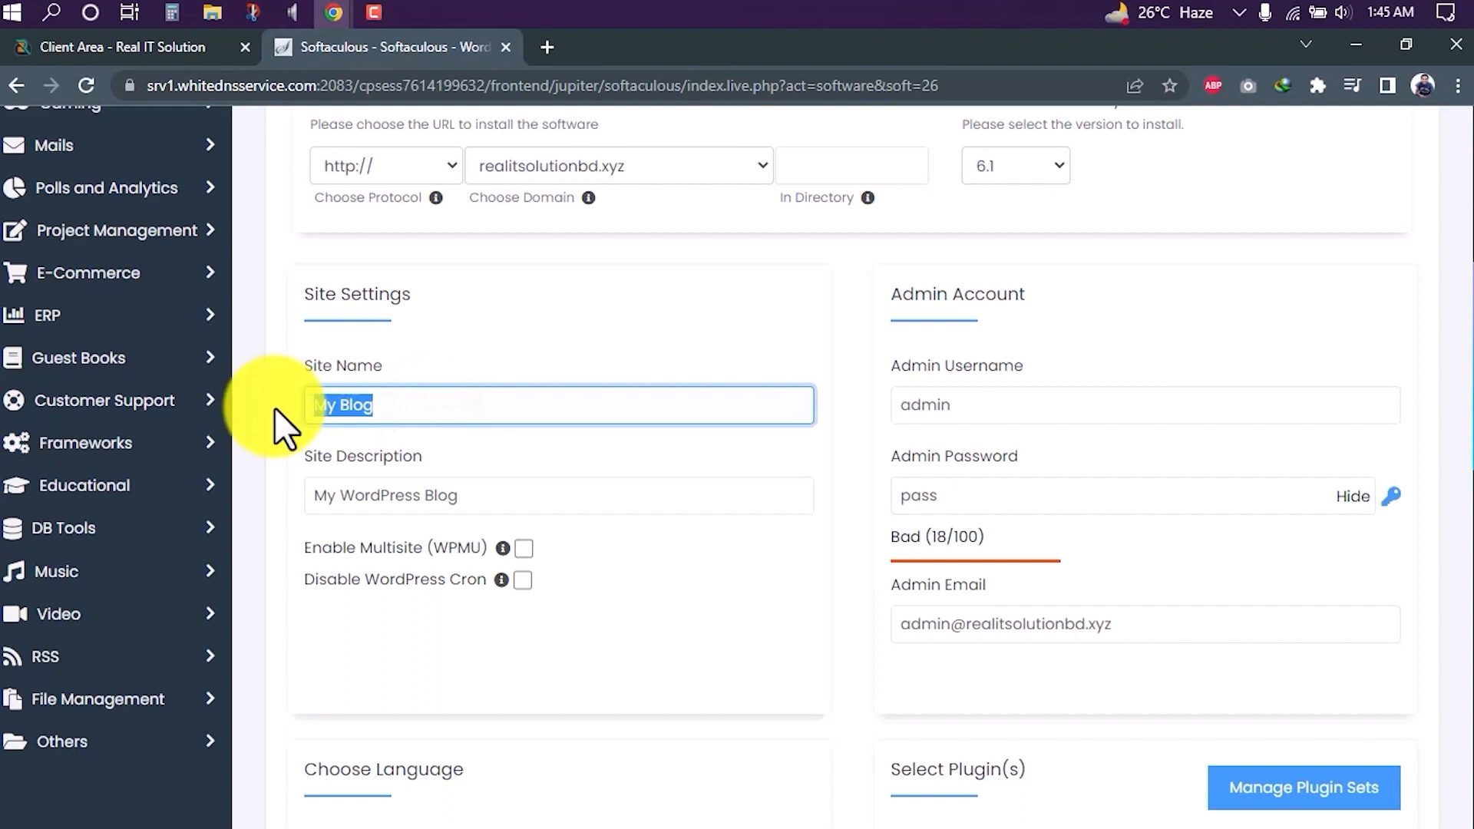
pyautogui.click(631, 502)
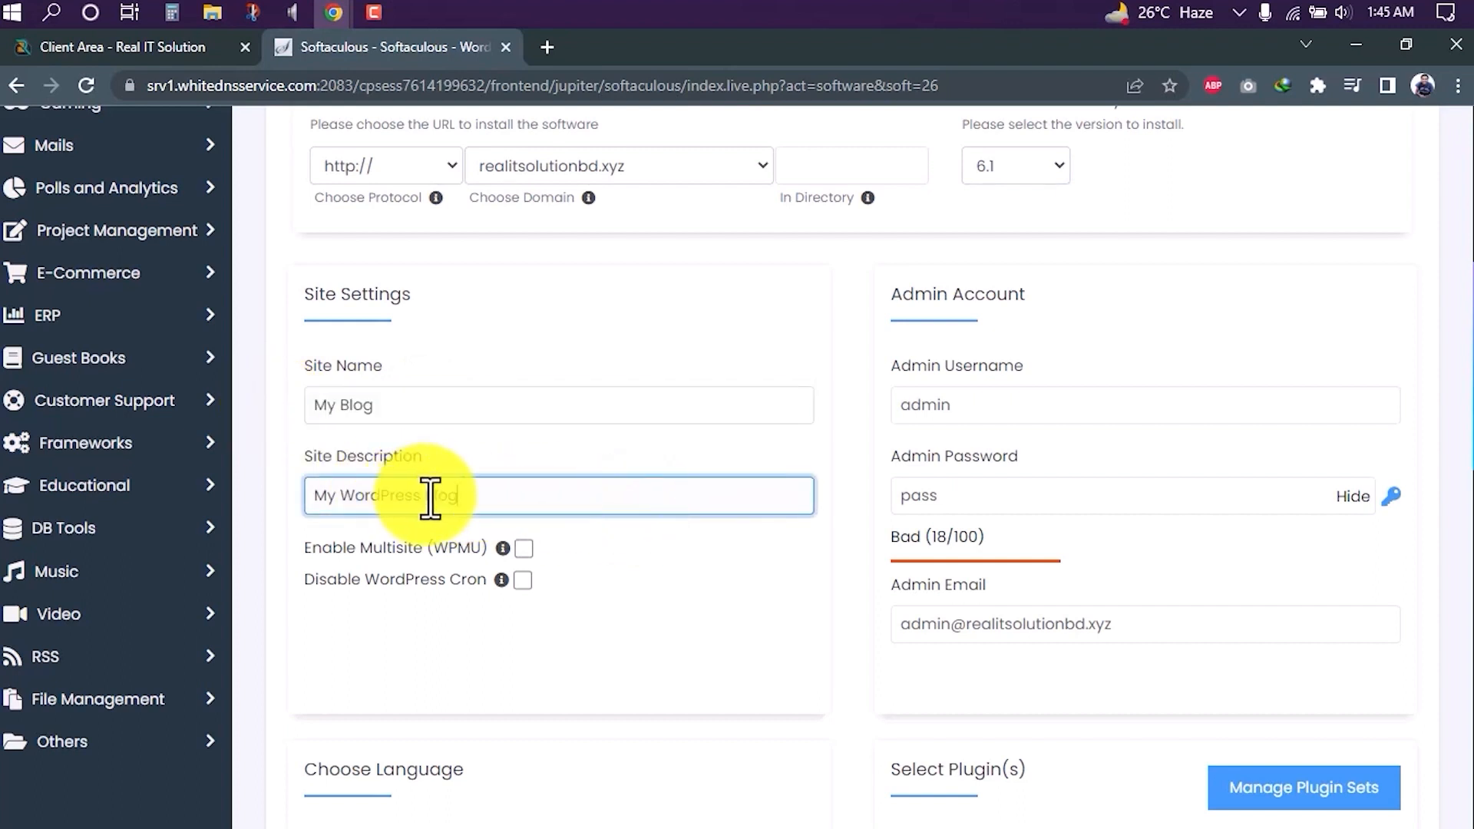
# - Replace the default admin username with realit
pyautogui.moveTo(983, 407); pyautogui.dragTo(896, 407)
pyautogui.press('BackSpace')
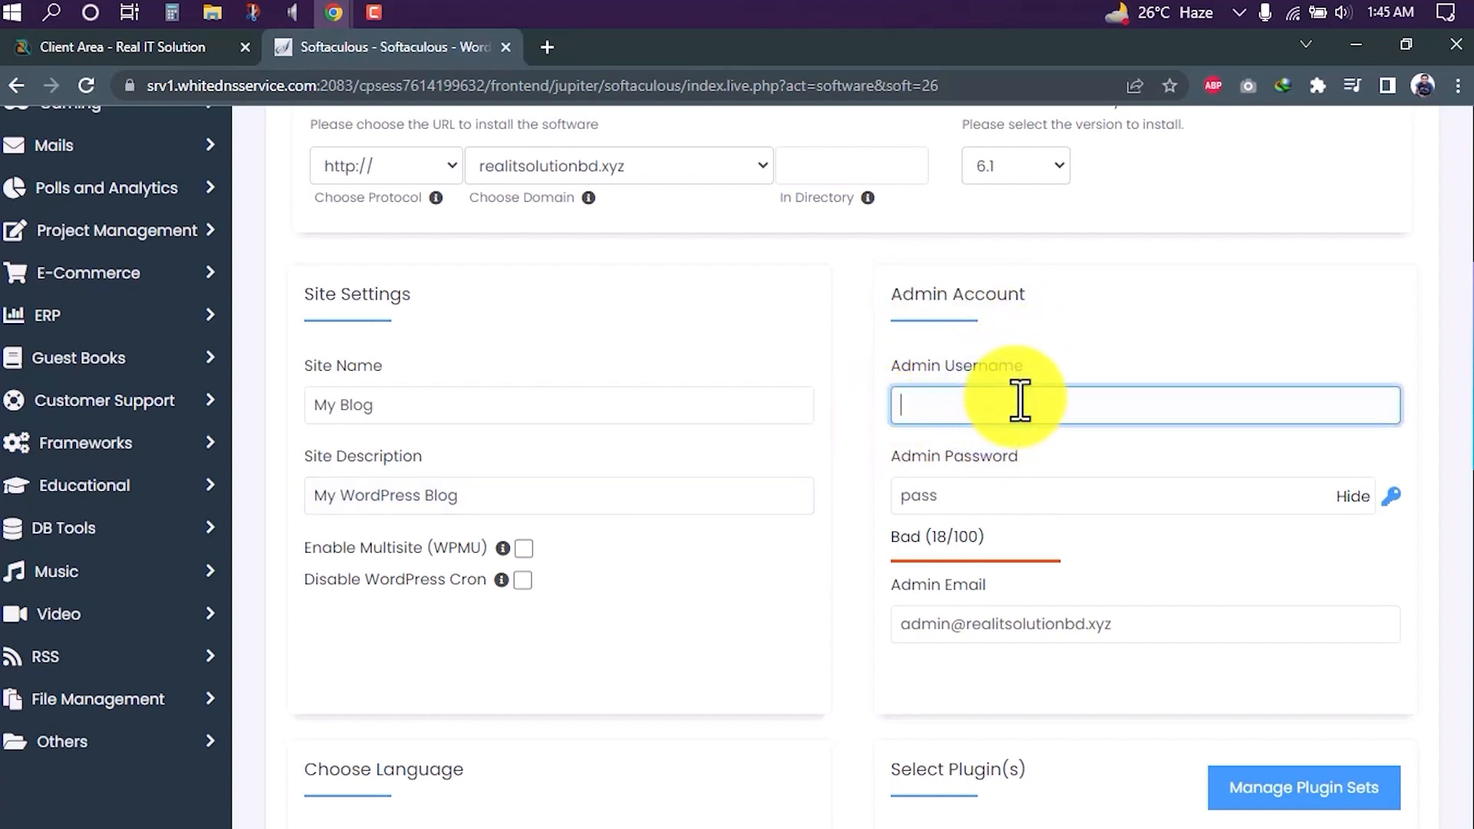
pyautogui.write('realit')
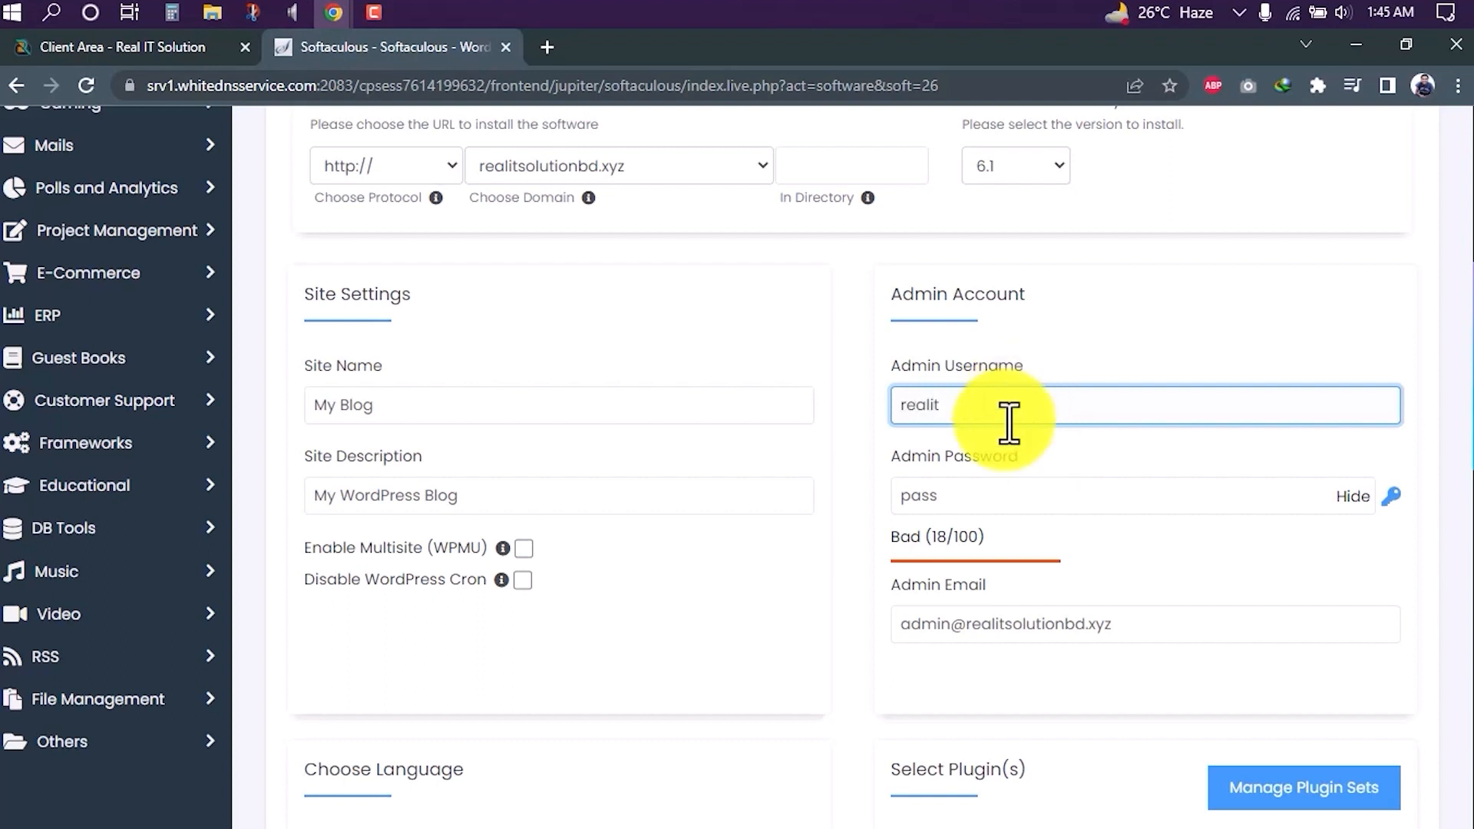
# - Replace the default admin password with a stronger account password
pyautogui.moveTo(981, 499); pyautogui.dragTo(808, 508)
pyautogui.press('BackSpace')
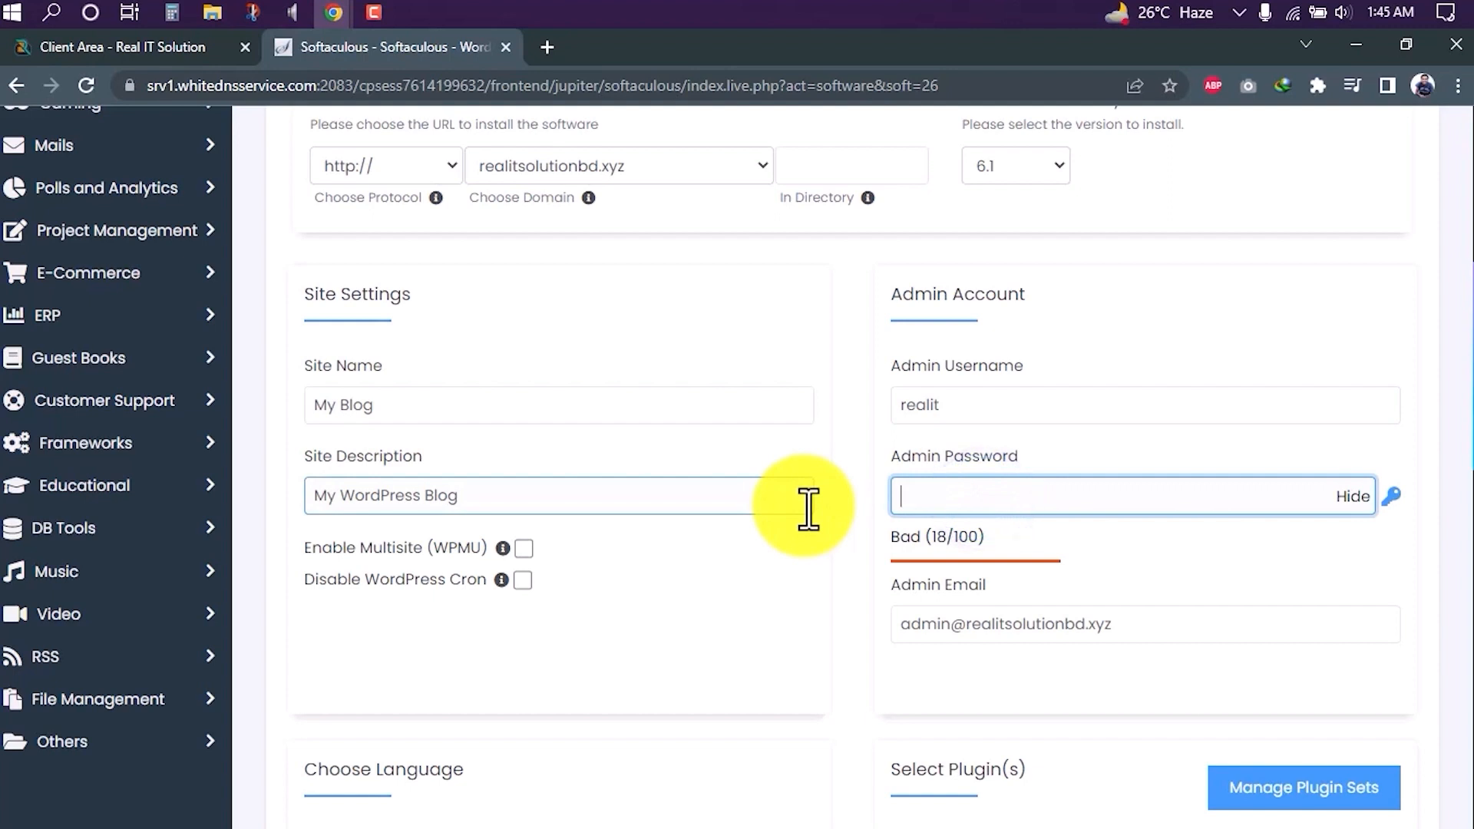
pyautogui.click(952, 500)
pyautogui.write('••••••••')
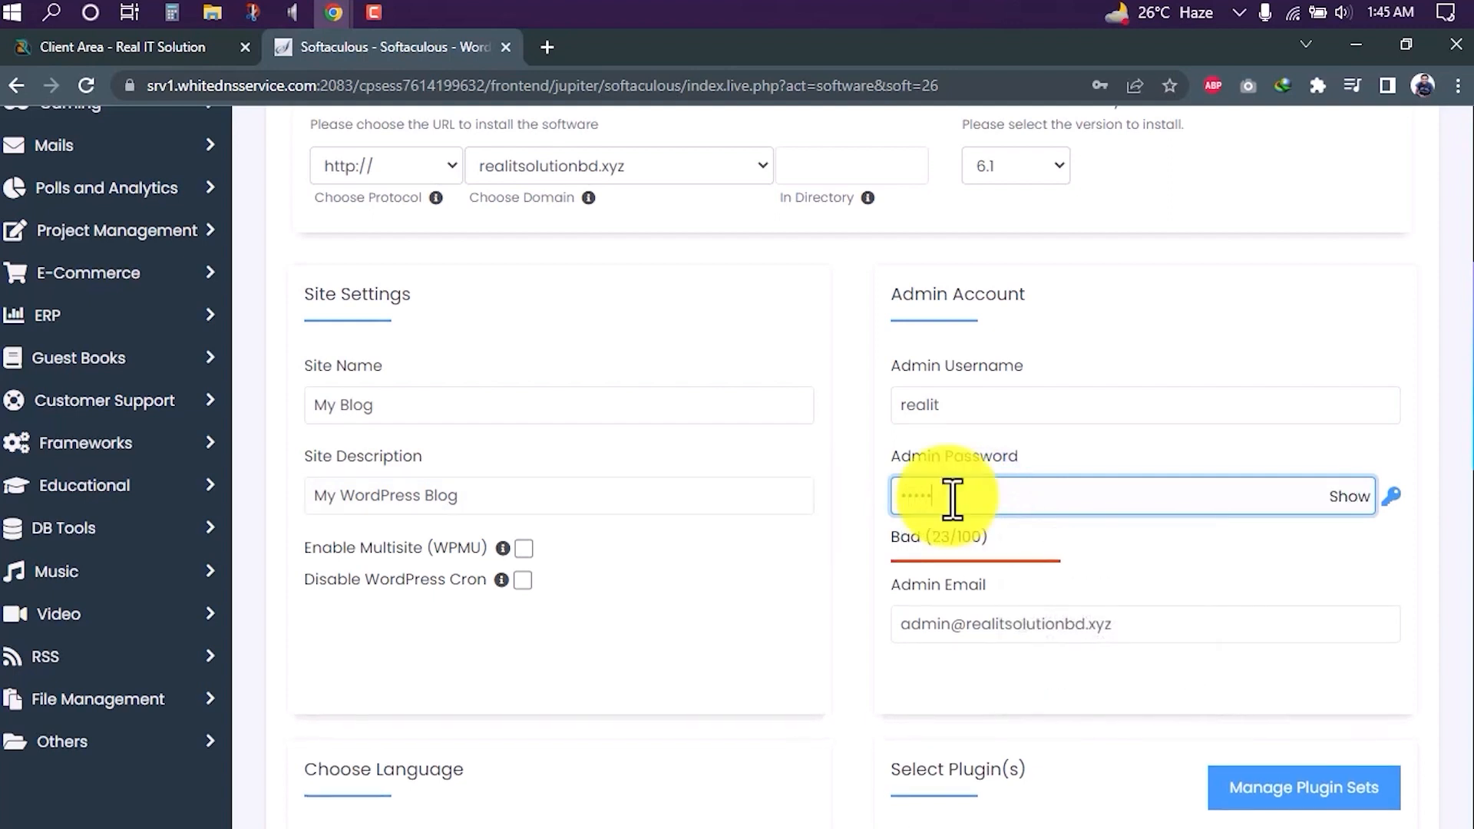
pyautogui.click(813, 565)
# - Check the admin email address entered for the admin account
pyautogui.scroll(-2, 813, 565)
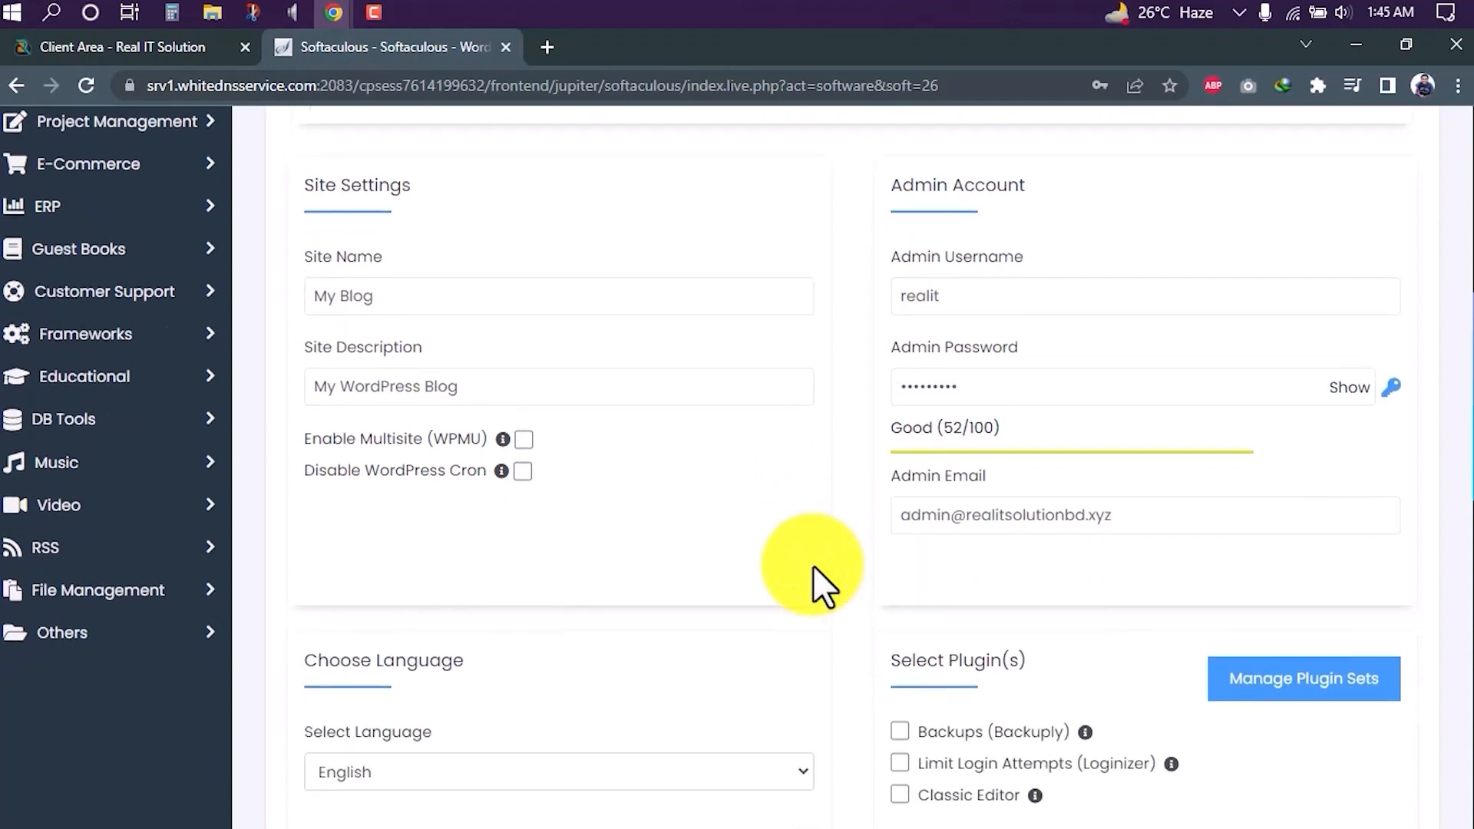
pyautogui.click(931, 515)
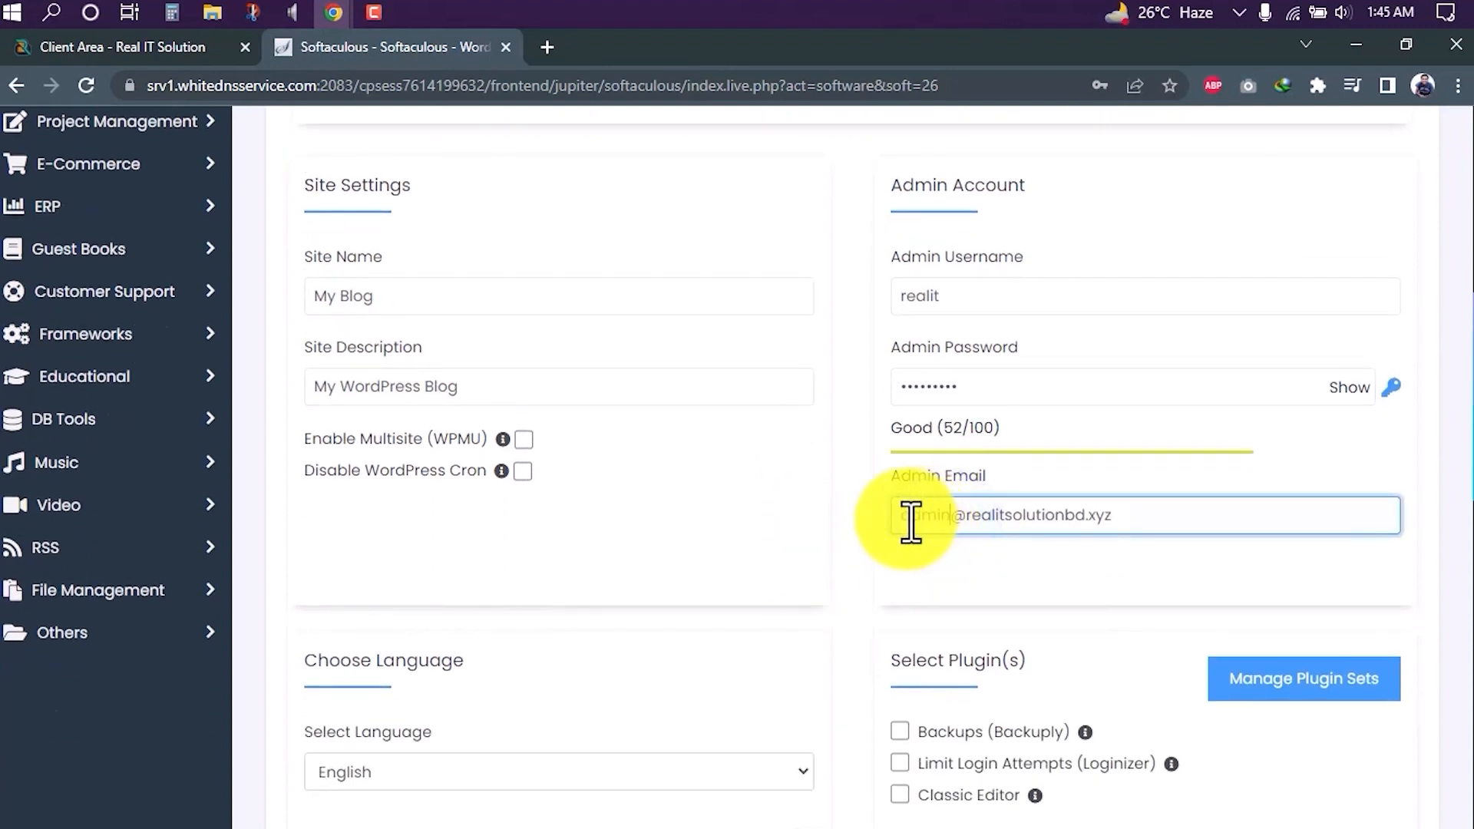
pyautogui.moveTo(893, 517); pyautogui.dragTo(1263, 520)
pyautogui.click(1125, 555)
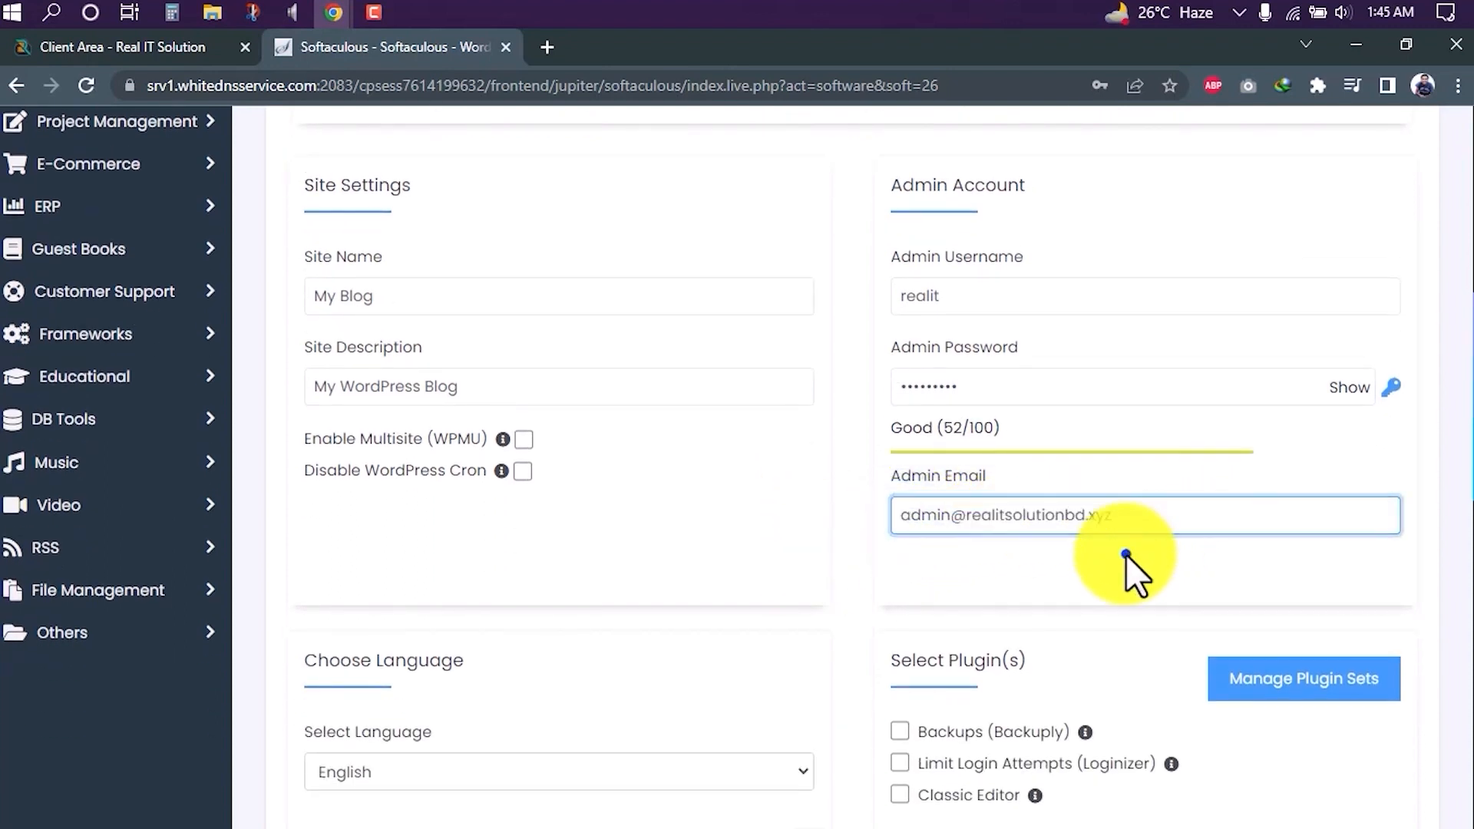
pyautogui.click(1078, 516)
pyautogui.click(1090, 555)
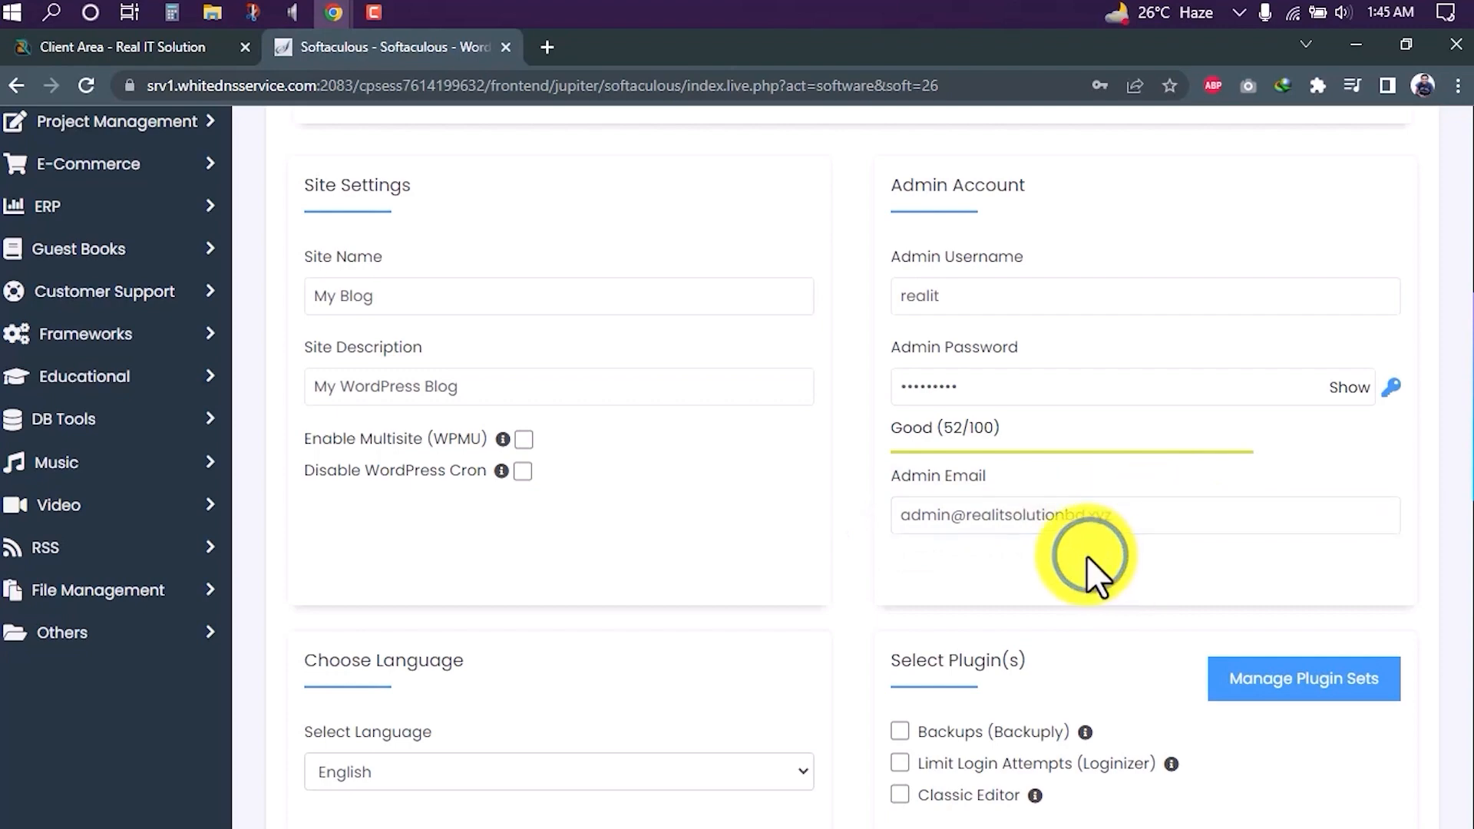
# - Check the language chosen for the installation and the sections that follow it
pyautogui.scroll(-4, 937, 568)
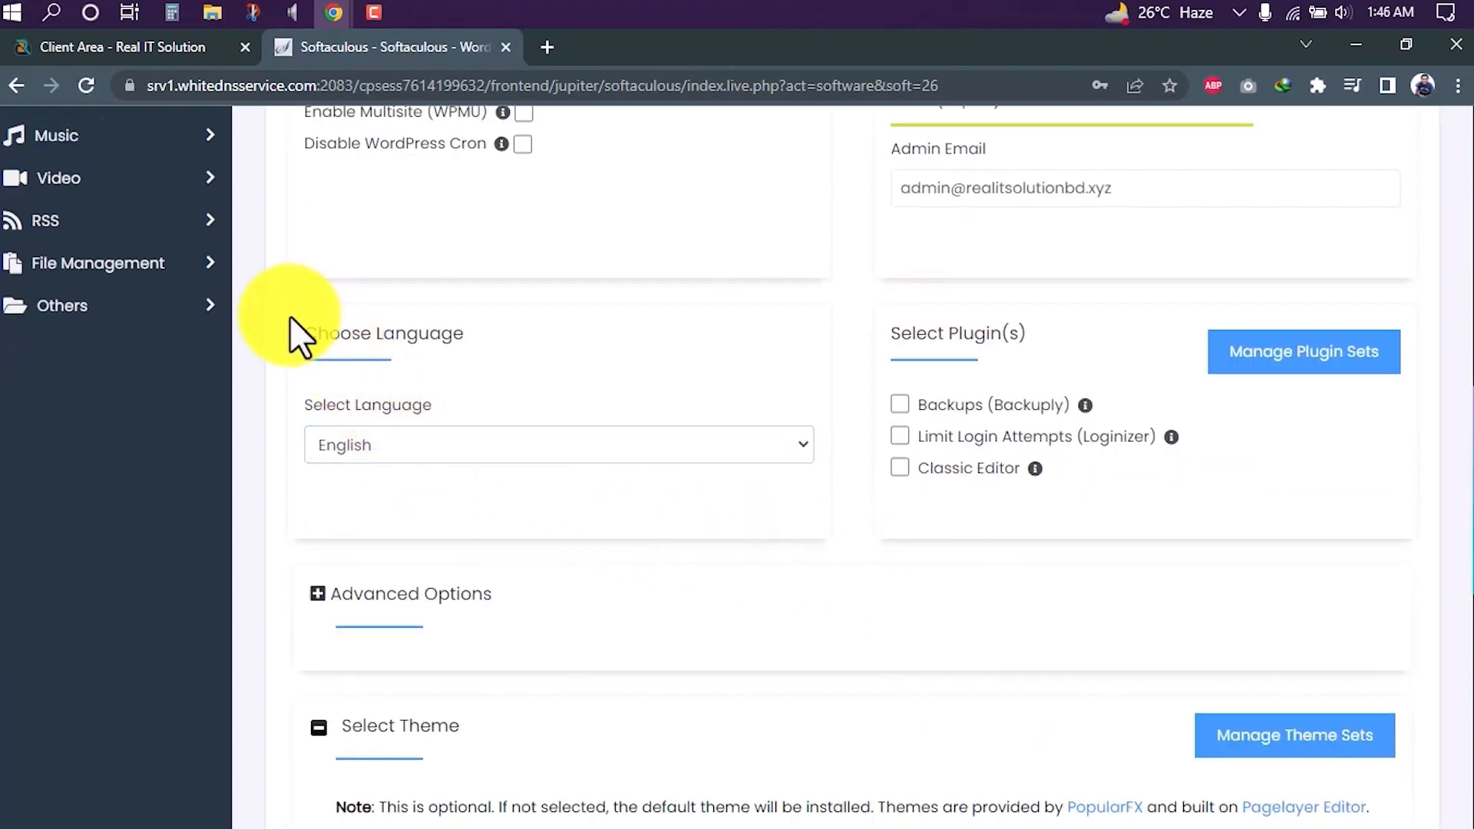
pyautogui.tripleClick(303, 332)
pyautogui.click(575, 485)
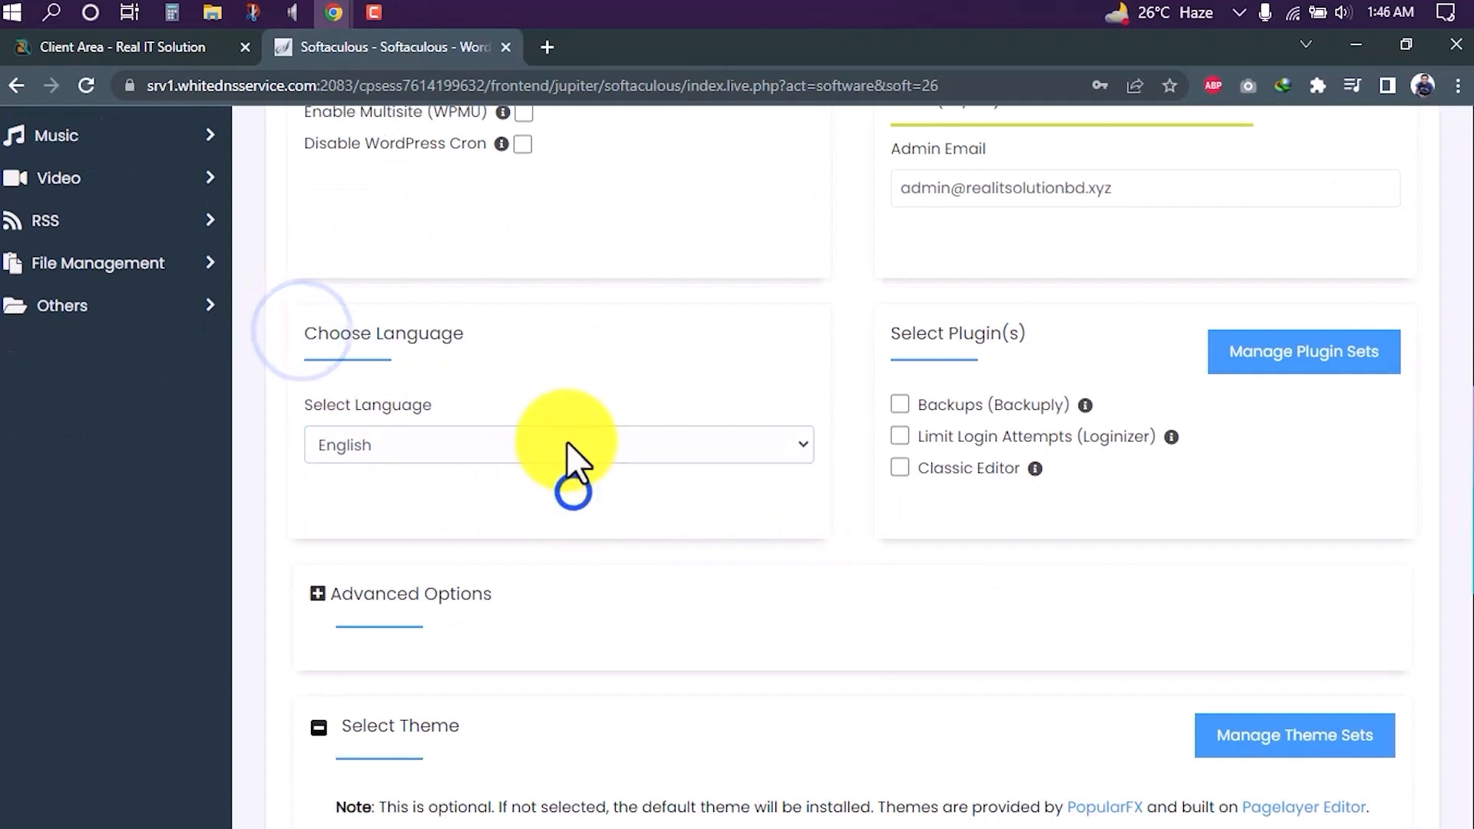
pyautogui.scroll(-1, 772, 509)
pyautogui.scroll(-1, 772, 508)
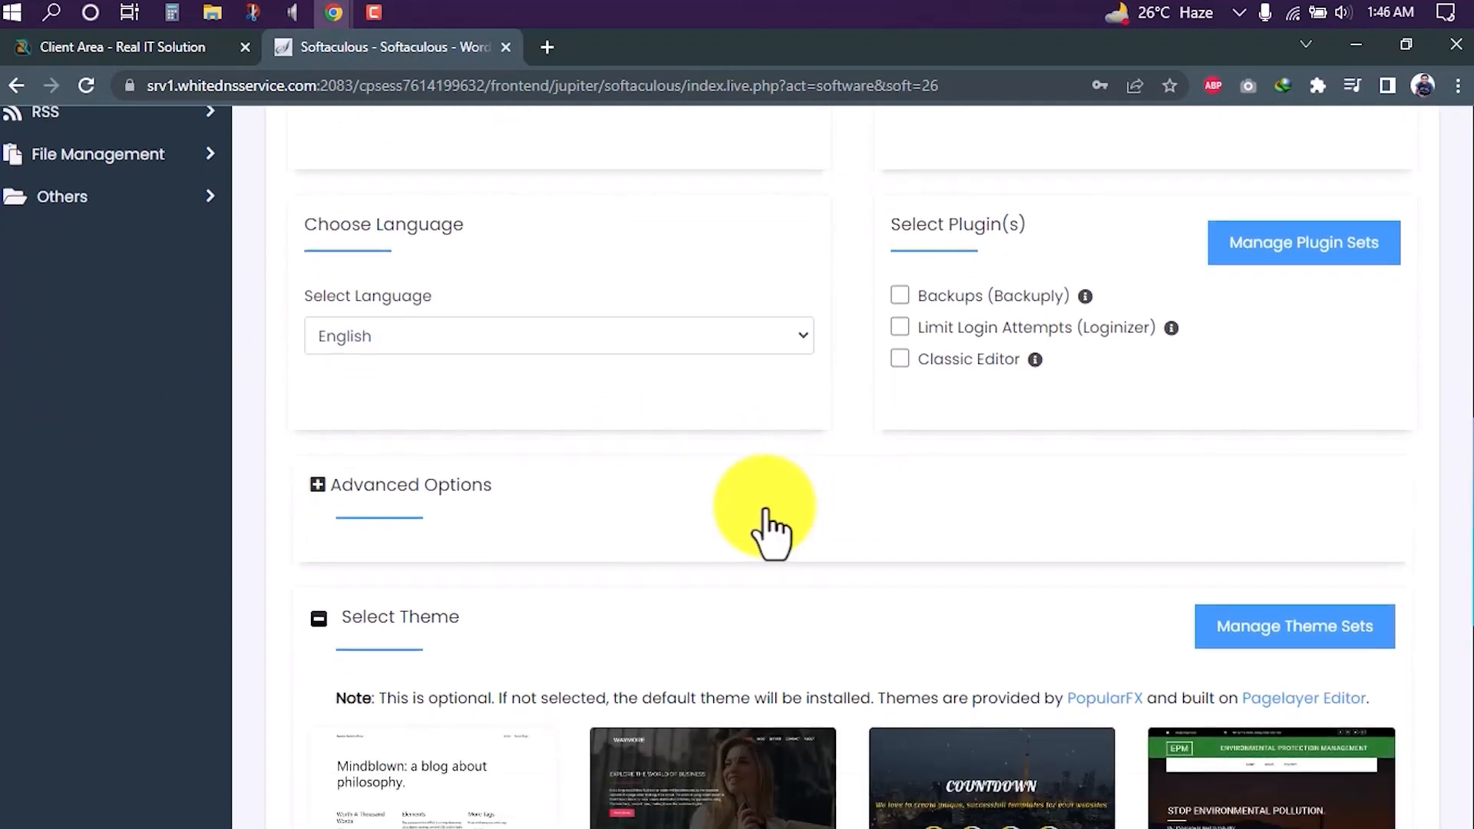
# - Include the Classic Editor and Limit Login Attempts (Loginizer) plugins in the installation
pyautogui.scroll(1, 768, 513)
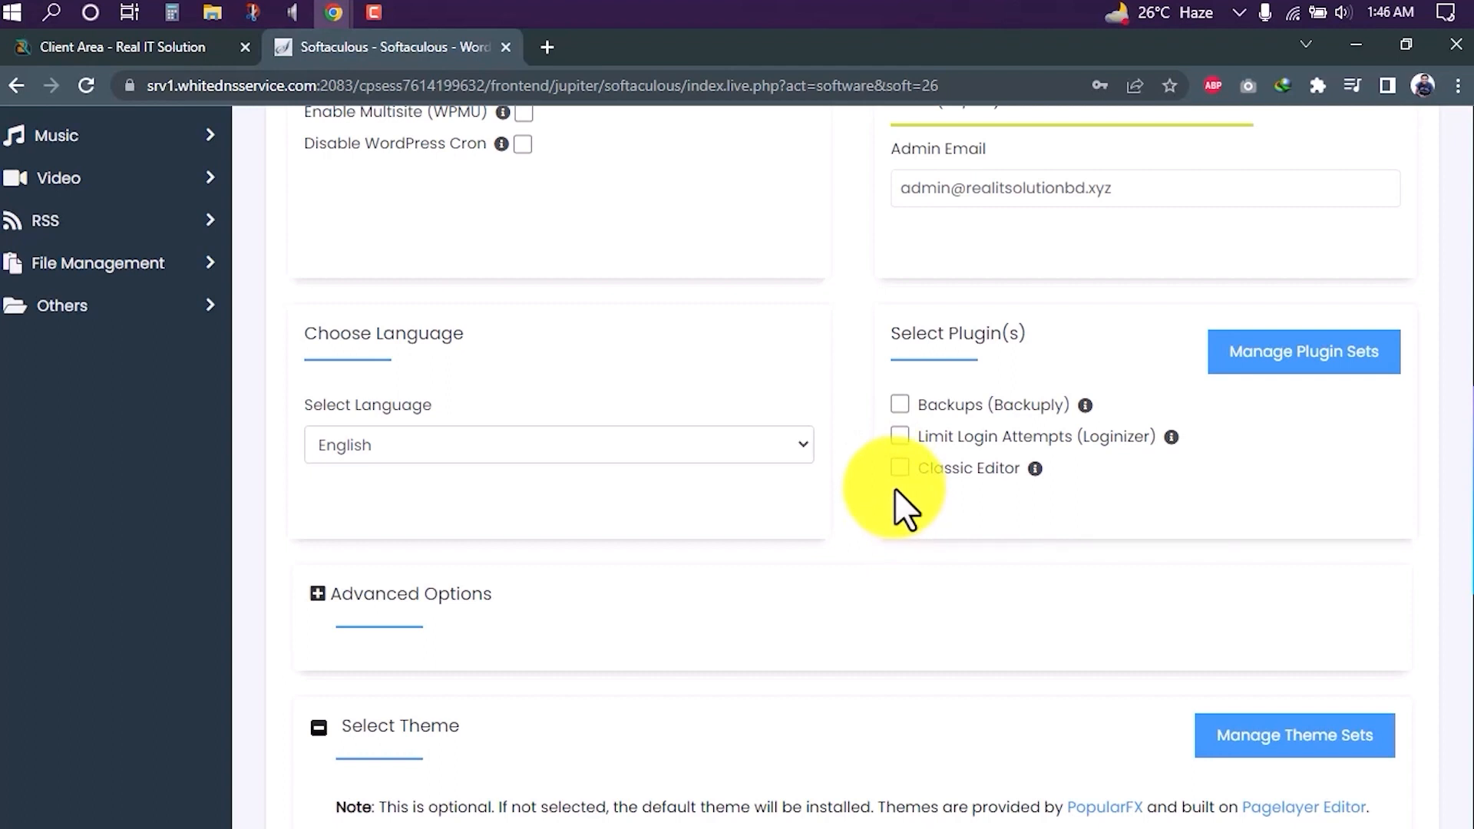
pyautogui.click(897, 468)
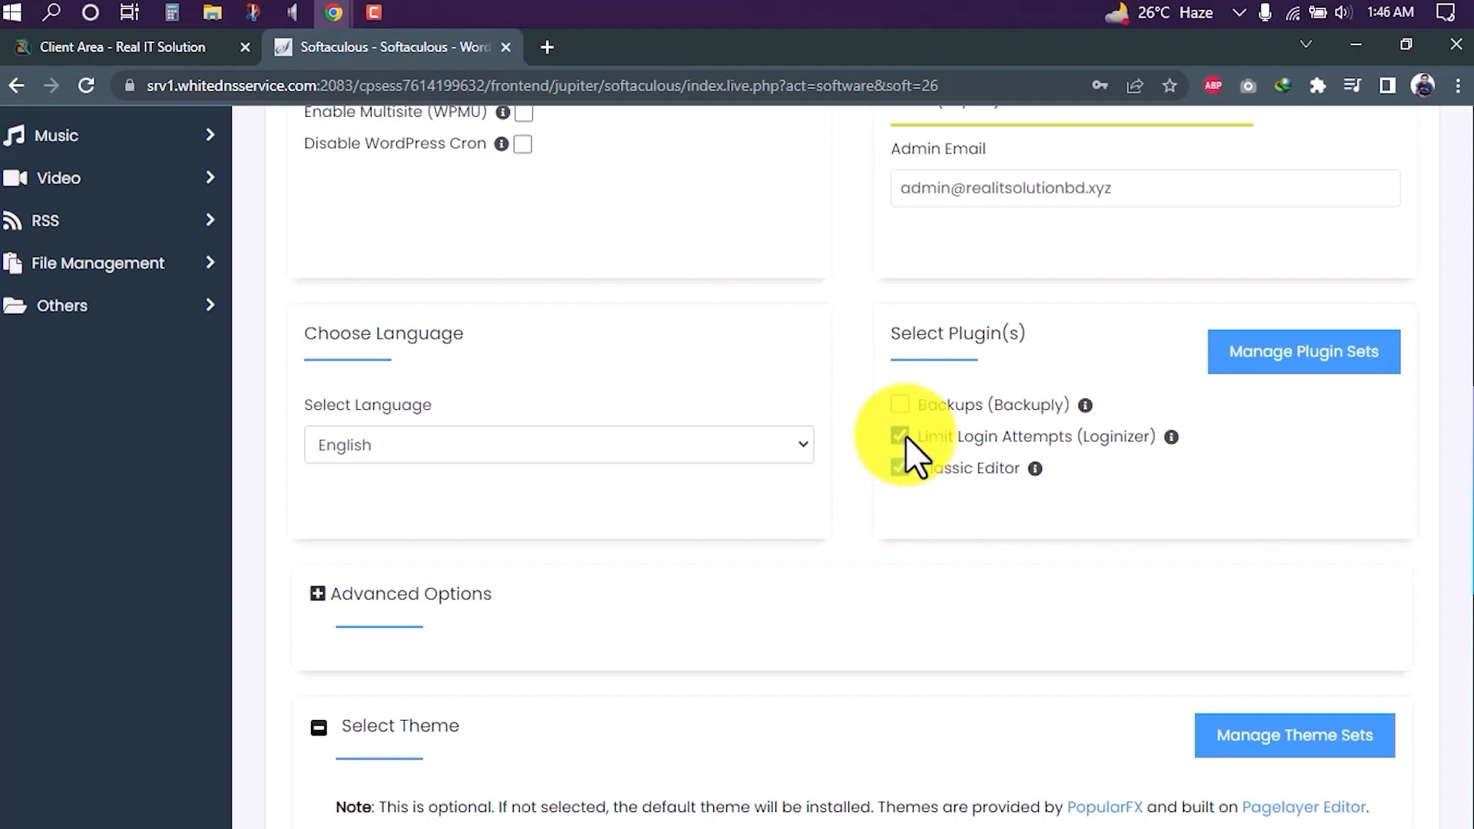
pyautogui.click(823, 473)
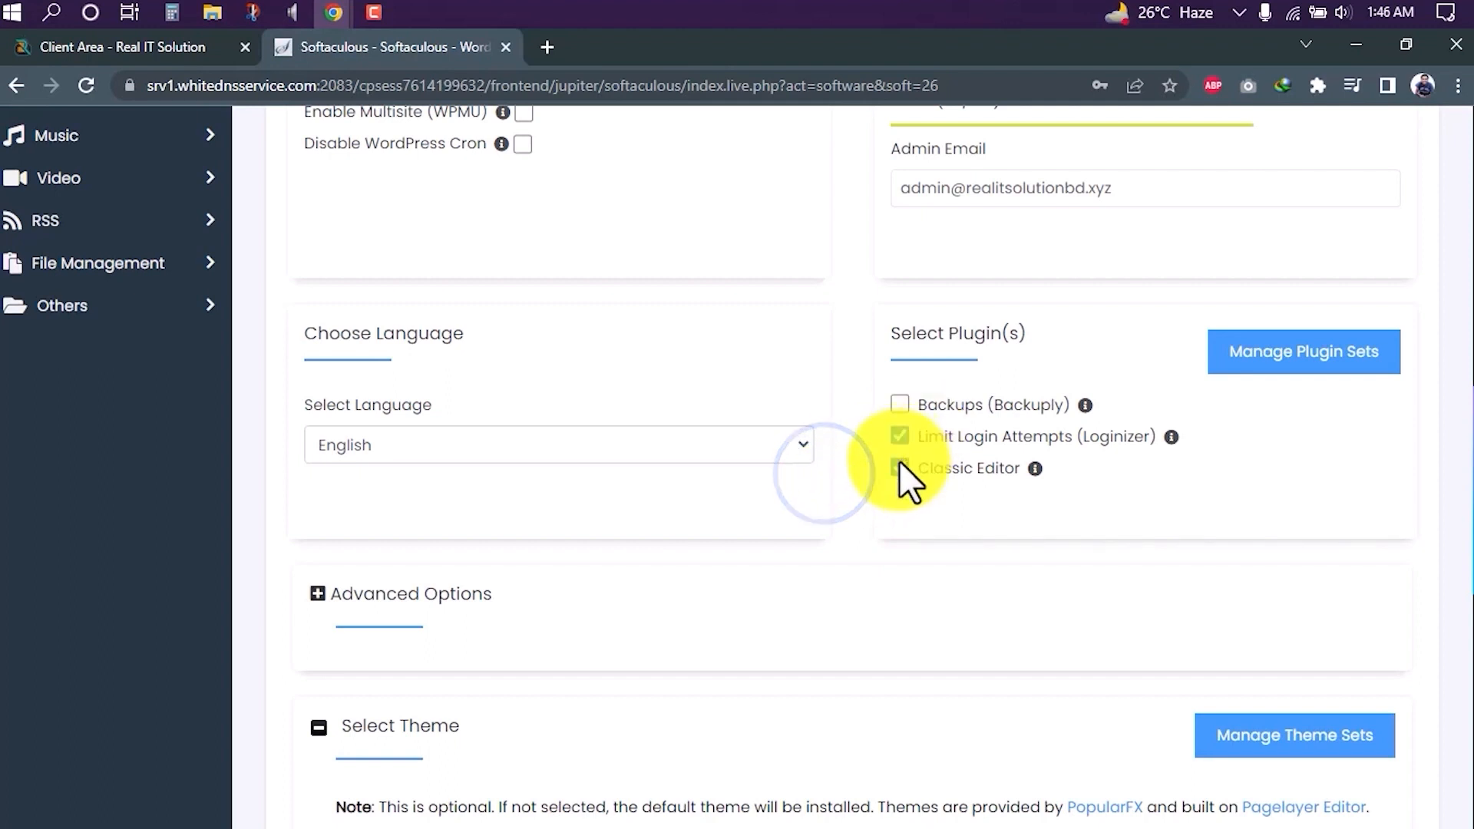
# - Expand Advanced Options, review the database, auto upgrade and backup settings, and collapse the section again
pyautogui.scroll(-3, 865, 525)
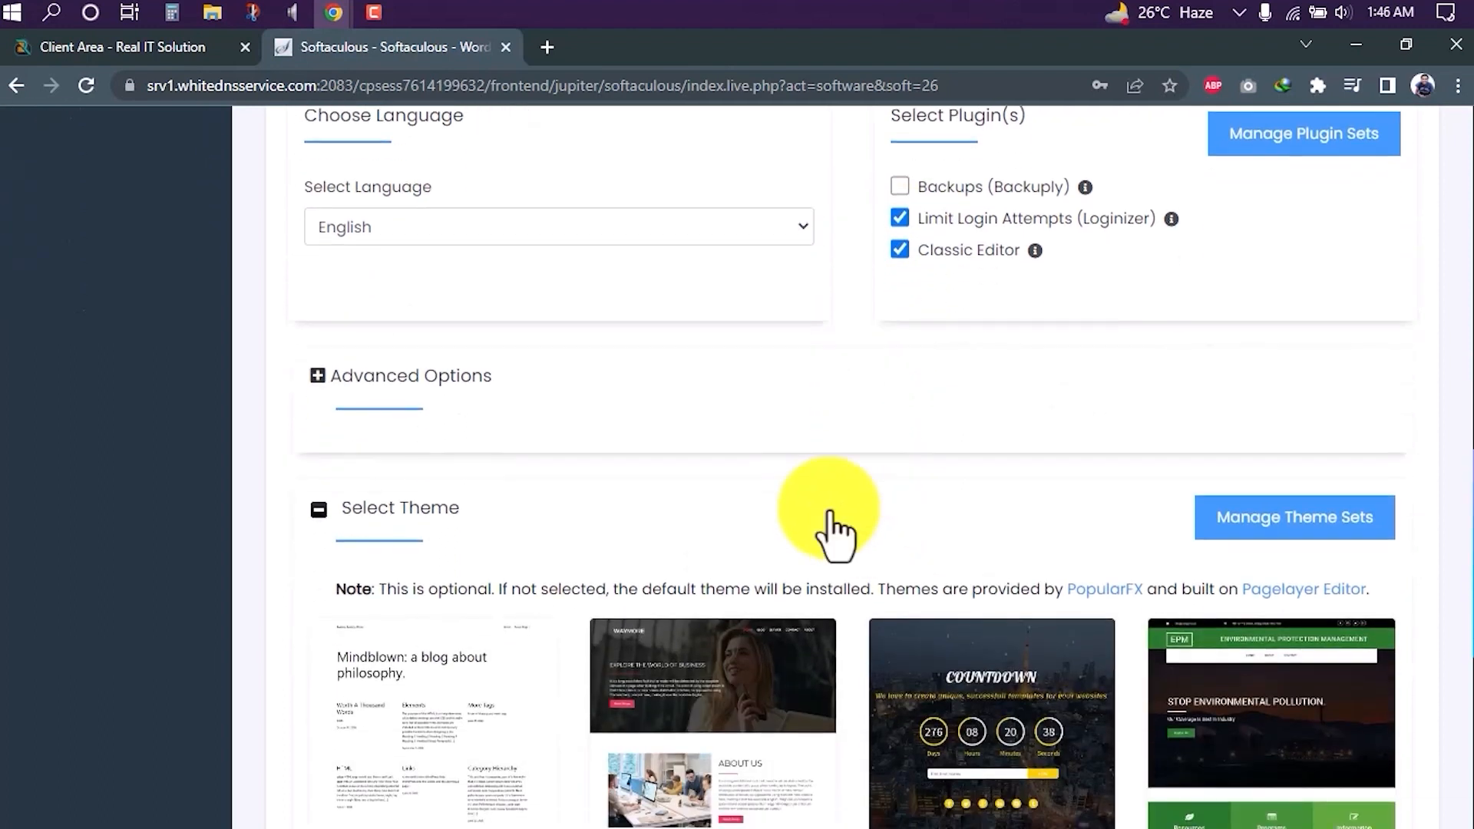
pyautogui.click(317, 377)
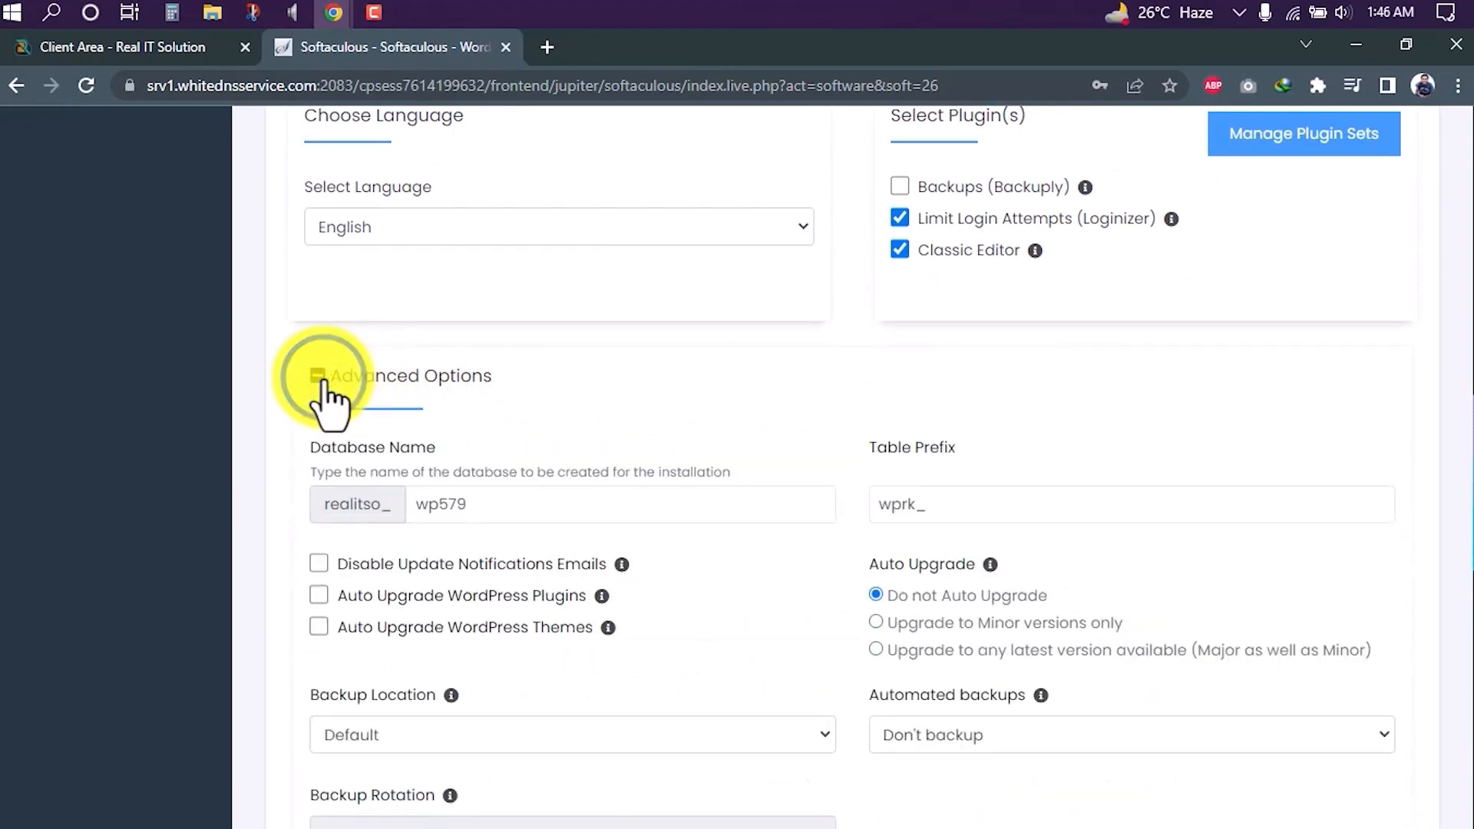
pyautogui.scroll(-1, 327, 399)
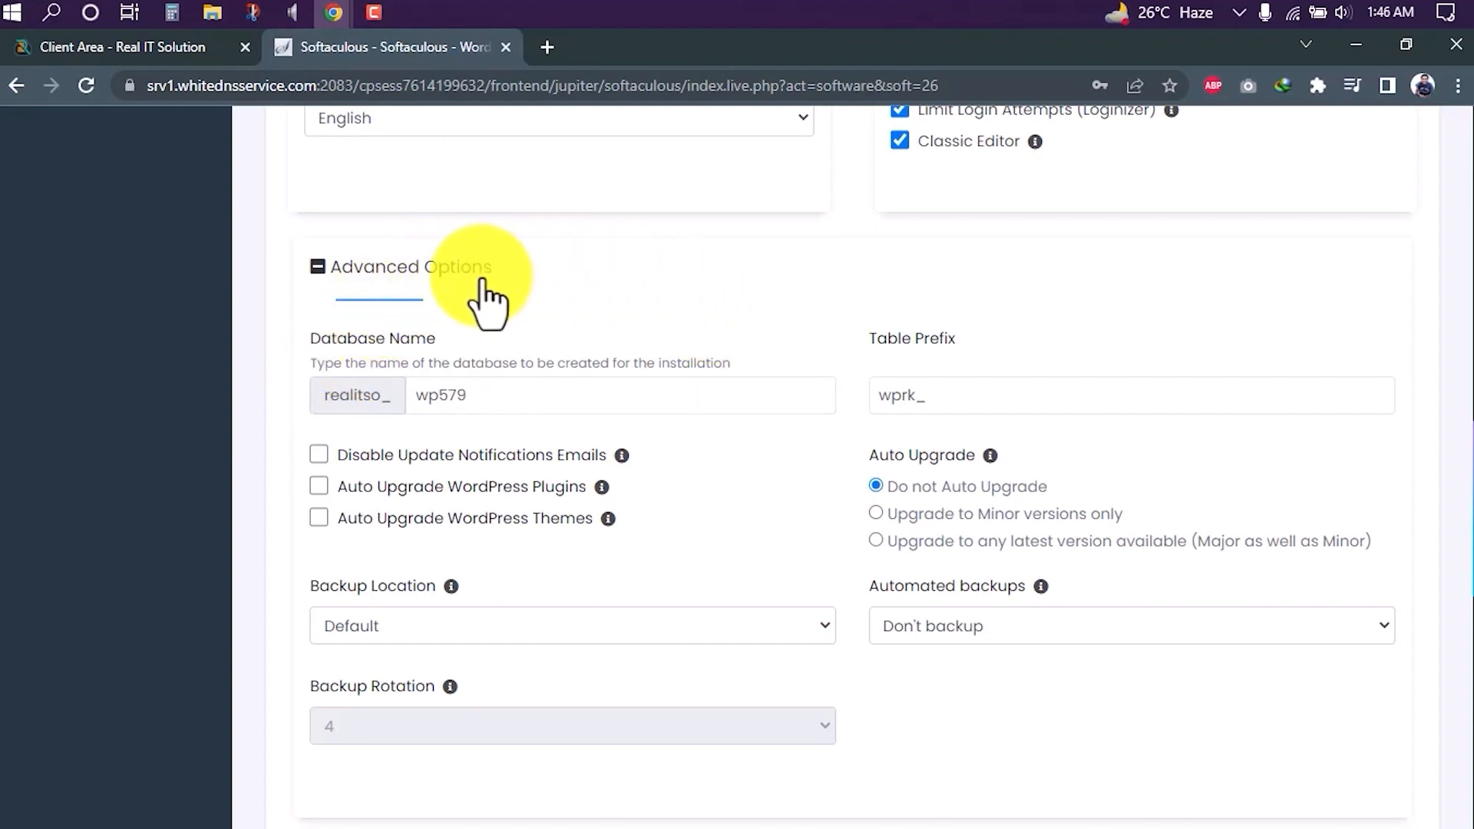
pyautogui.click(317, 266)
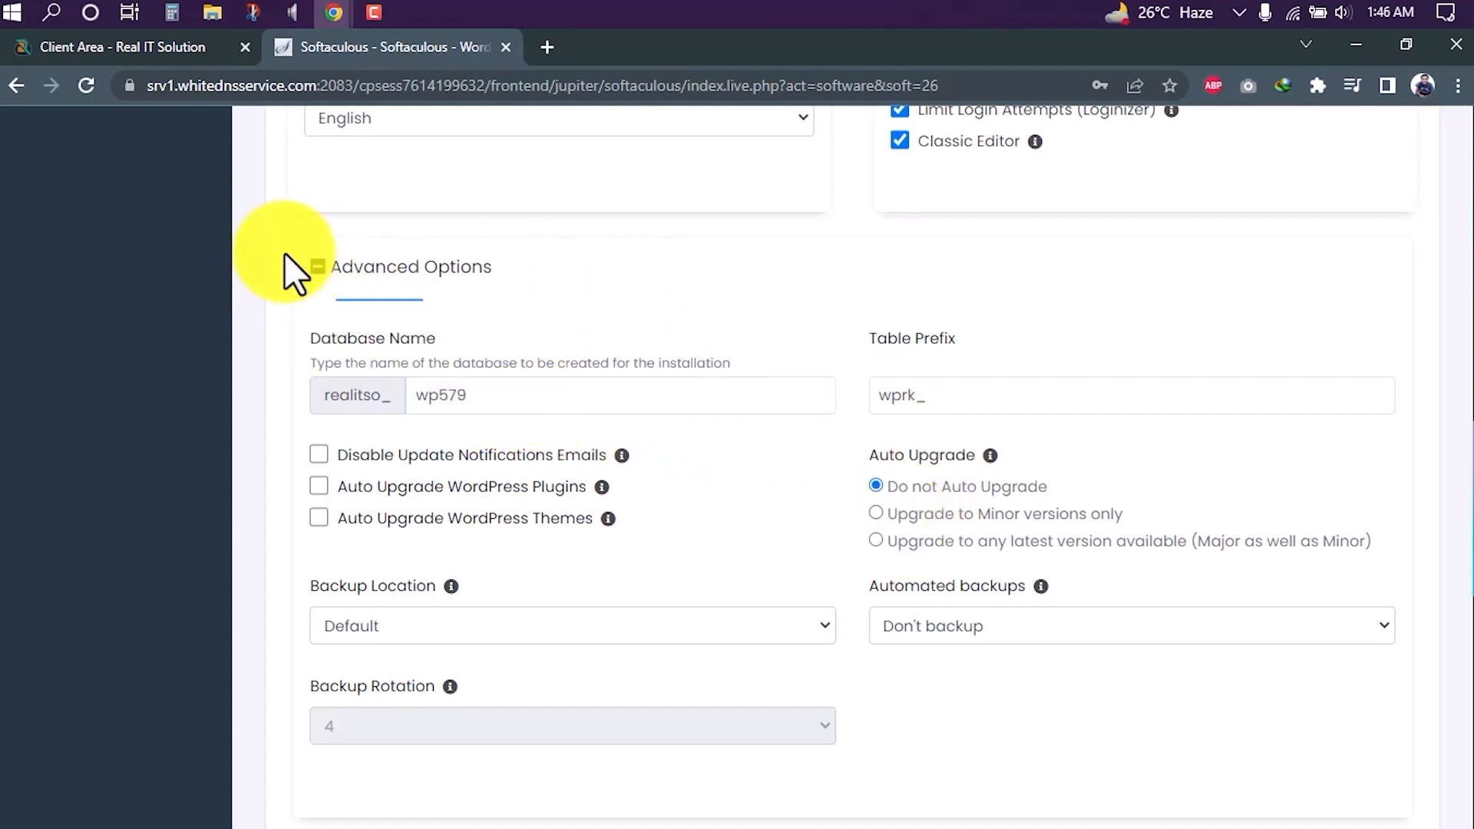
pyautogui.click(317, 267)
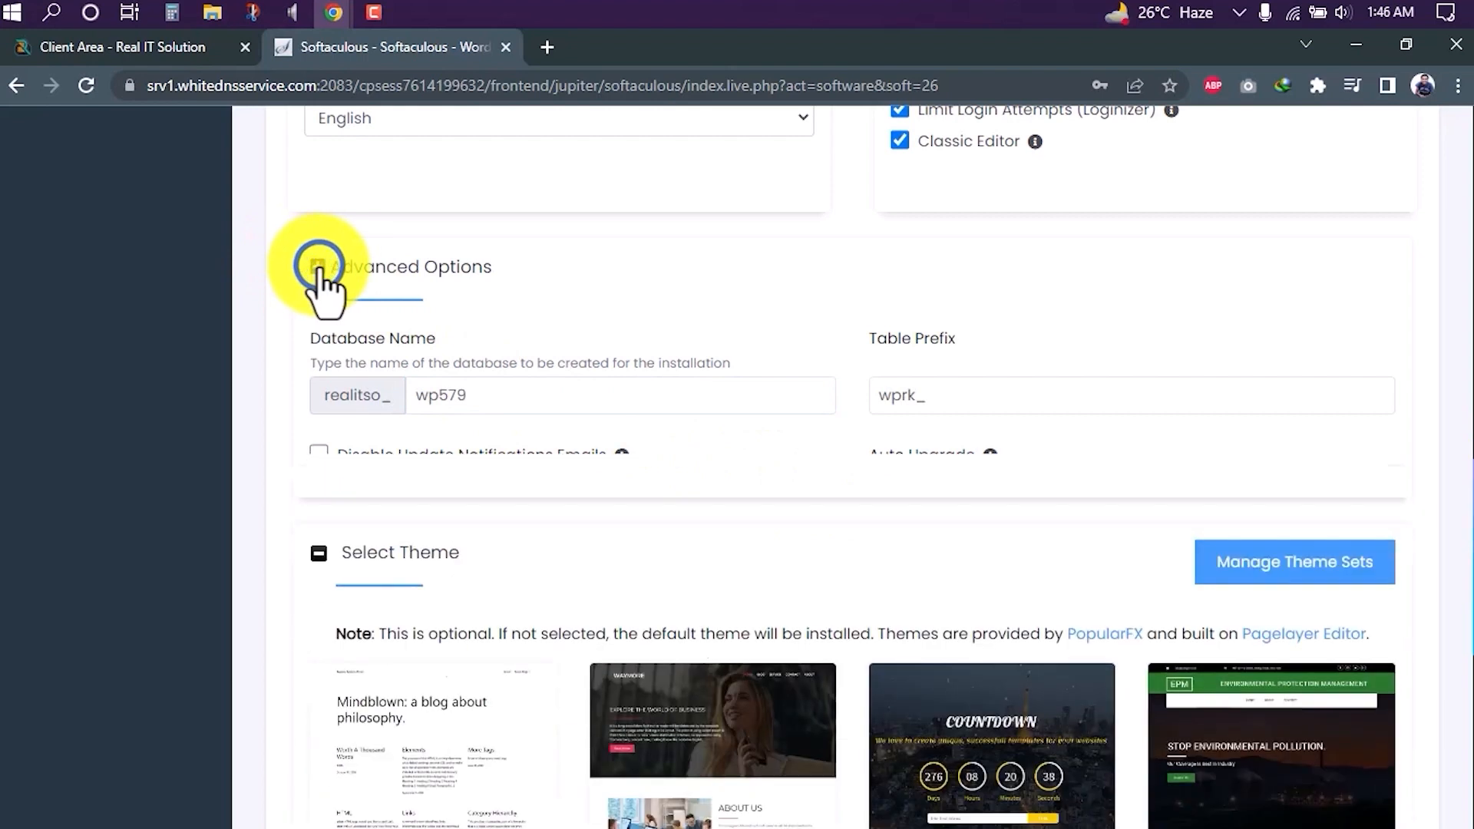
# - Browse the theme gallery and select the Twenty Twenty-Three theme for the installation, agreeing to use its demo images
pyautogui.scroll(-2, 257, 380)
pyautogui.scroll(-1, 253, 384)
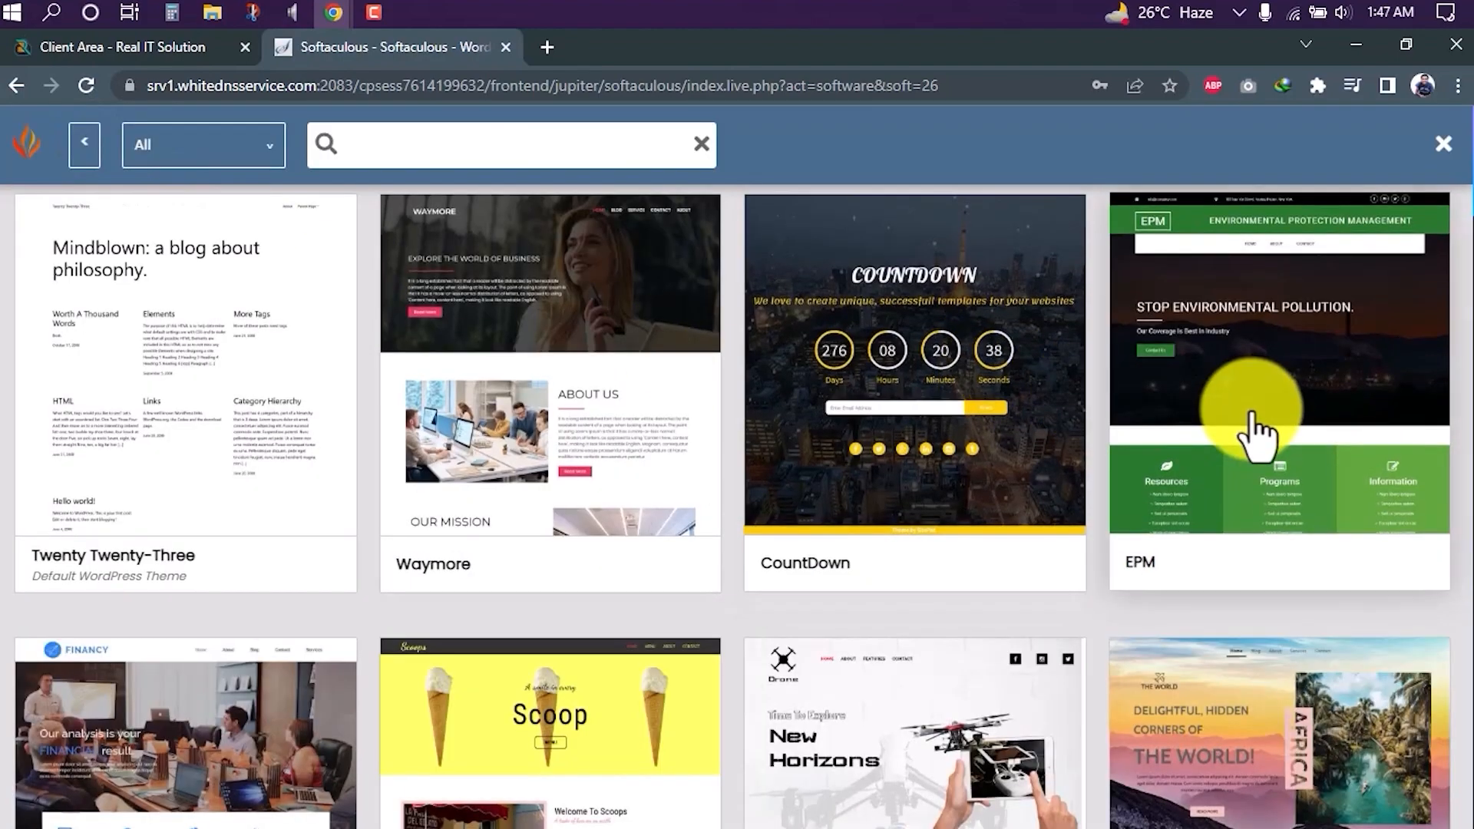
pyautogui.scroll(-8, 1312, 438)
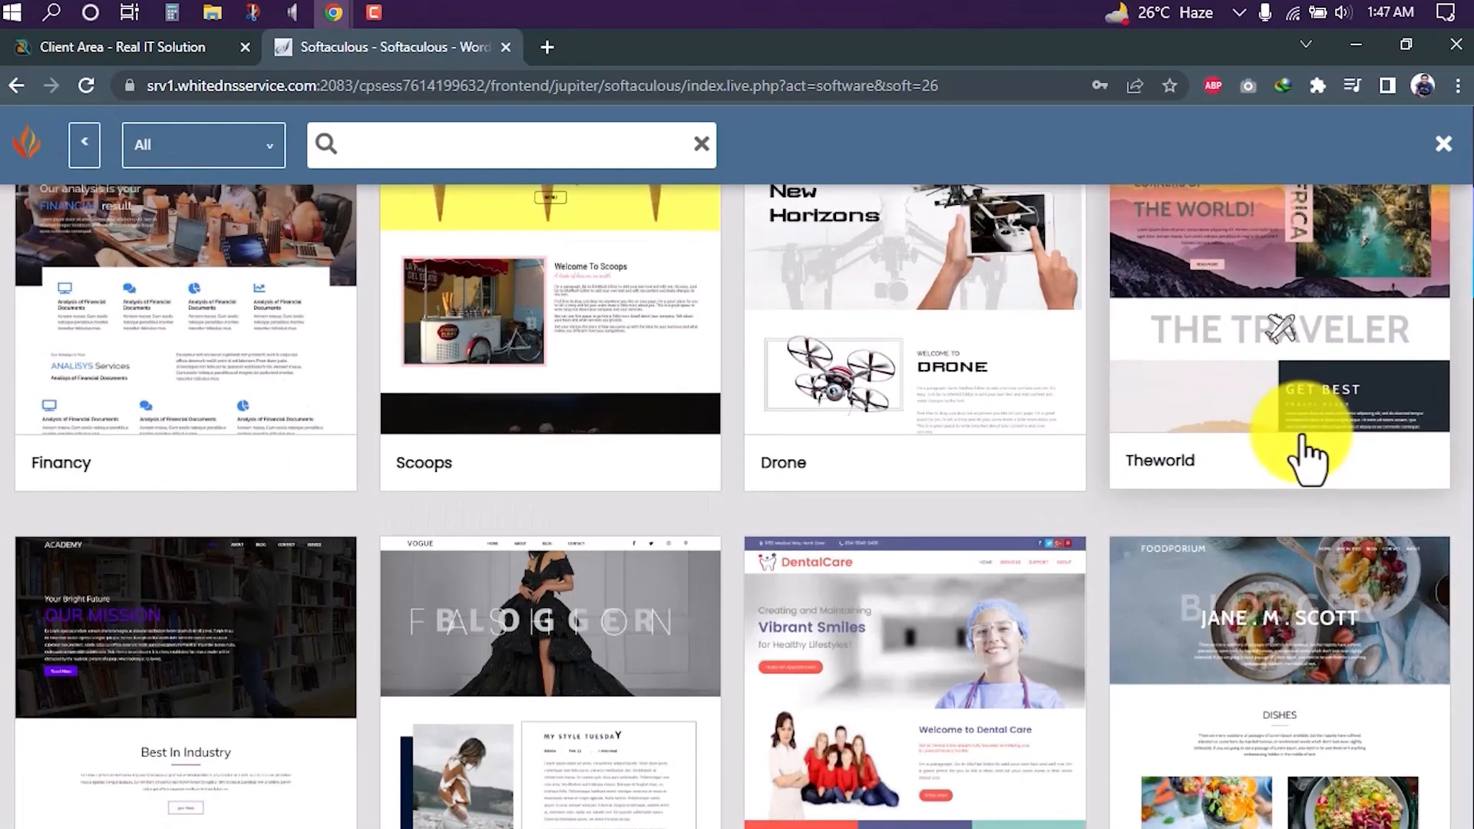
pyautogui.scroll(8, 1174, 450)
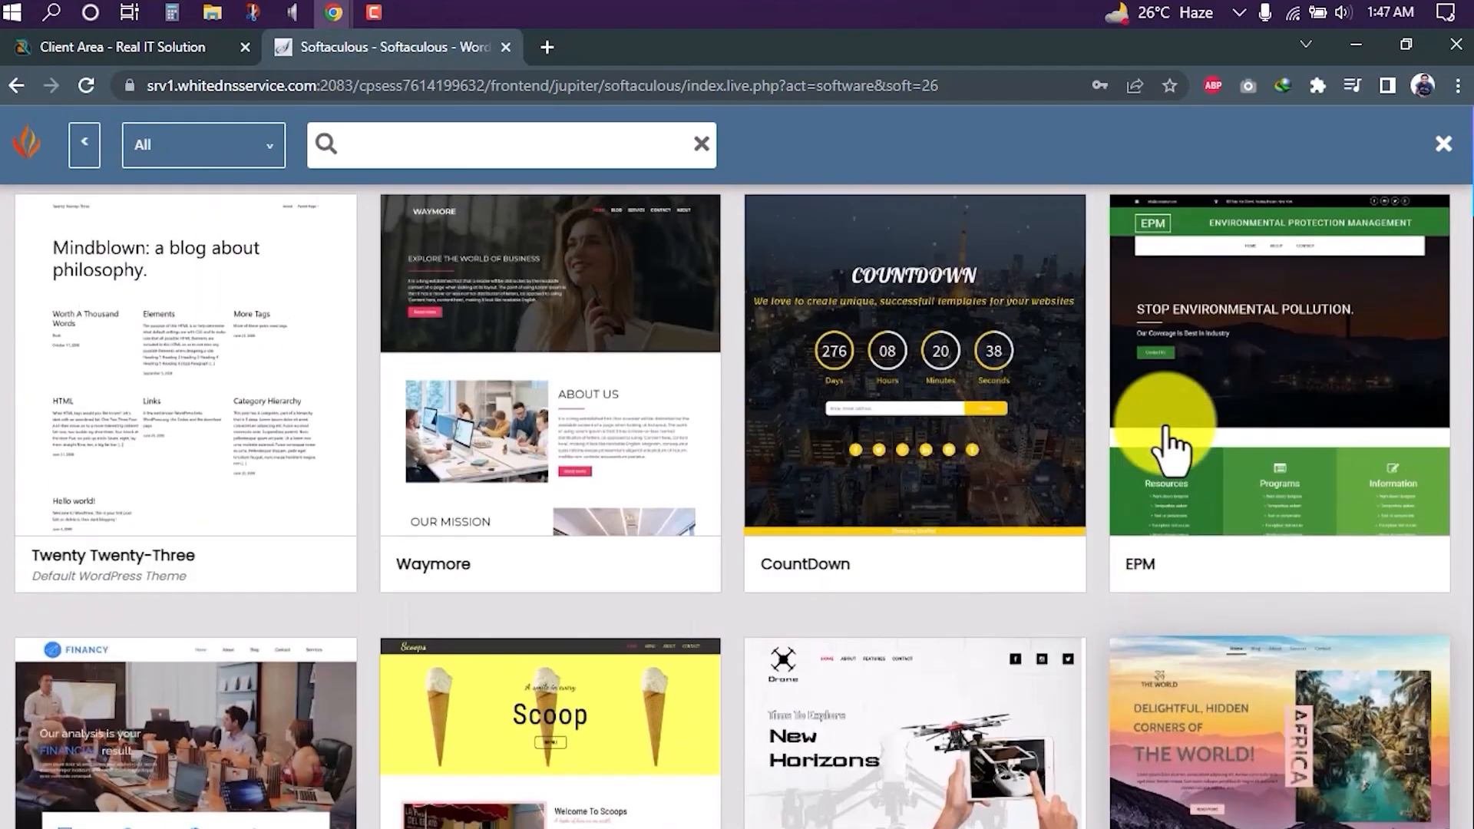
pyautogui.click(206, 390)
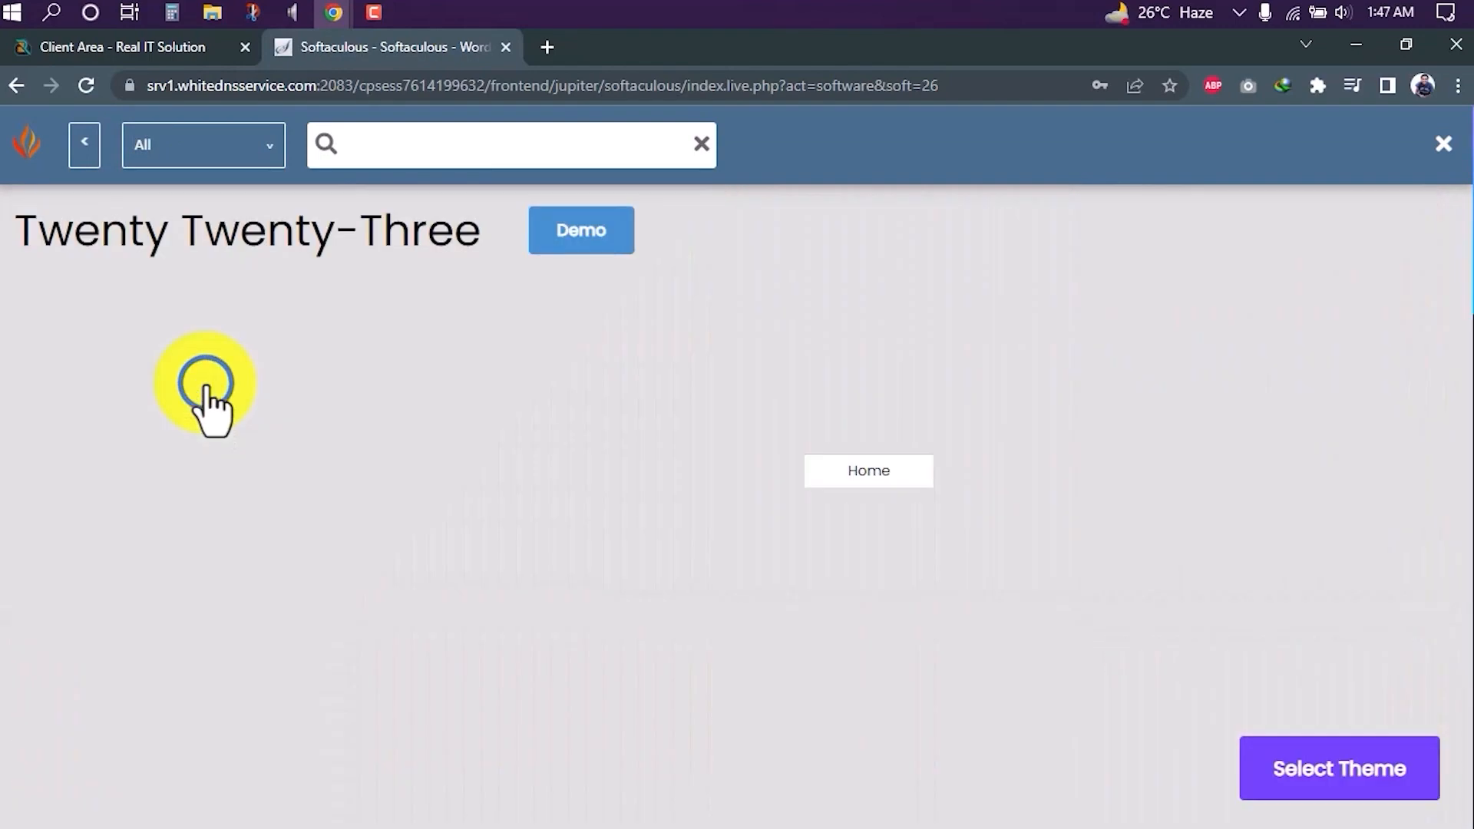
pyautogui.click(1355, 767)
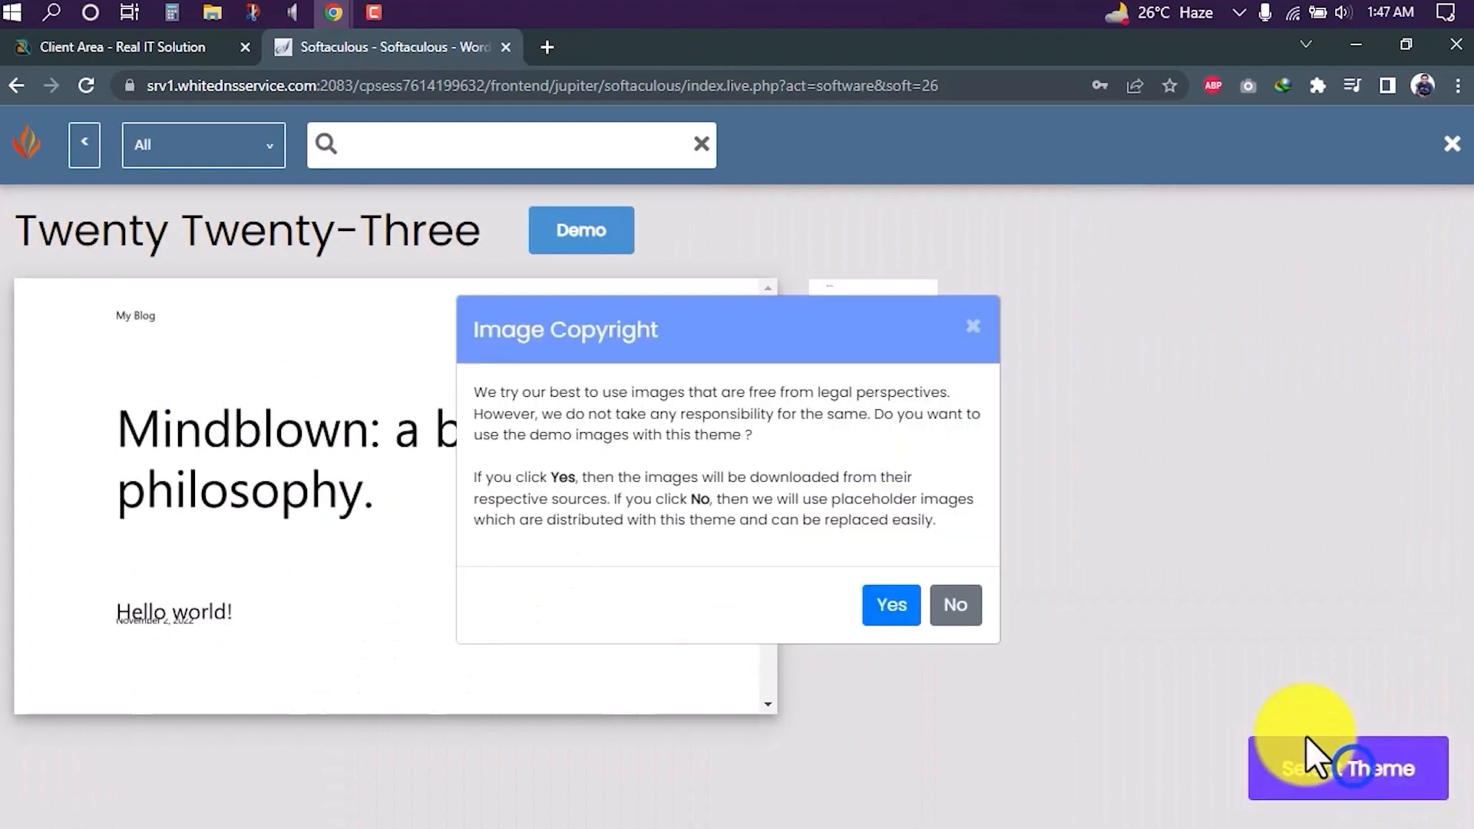
pyautogui.click(900, 618)
pyautogui.click(875, 614)
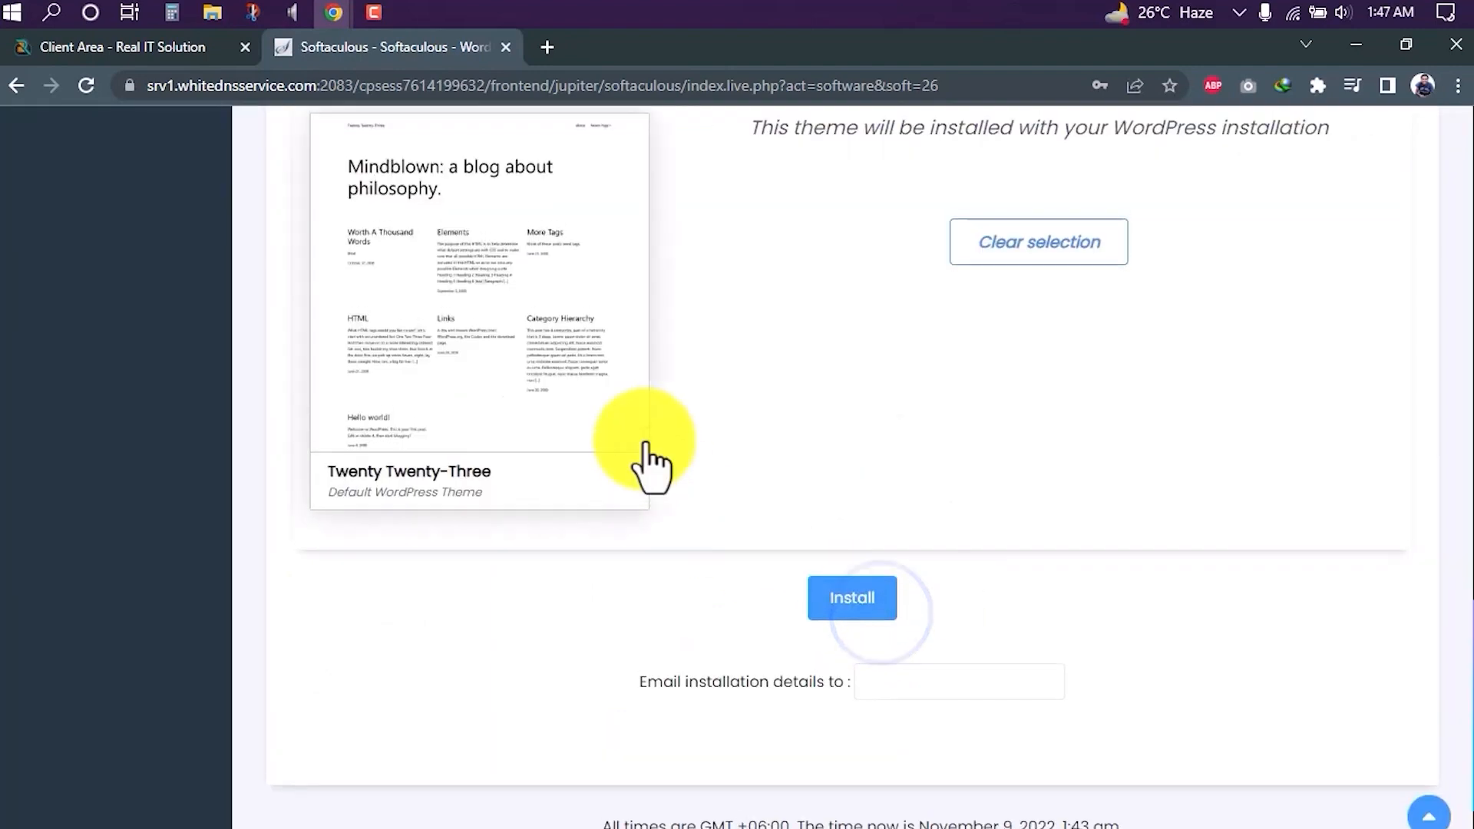
# - Enter the recipient's email address for receiving the installation details
pyautogui.scroll(3, 652, 461)
pyautogui.scroll(-7, 652, 461)
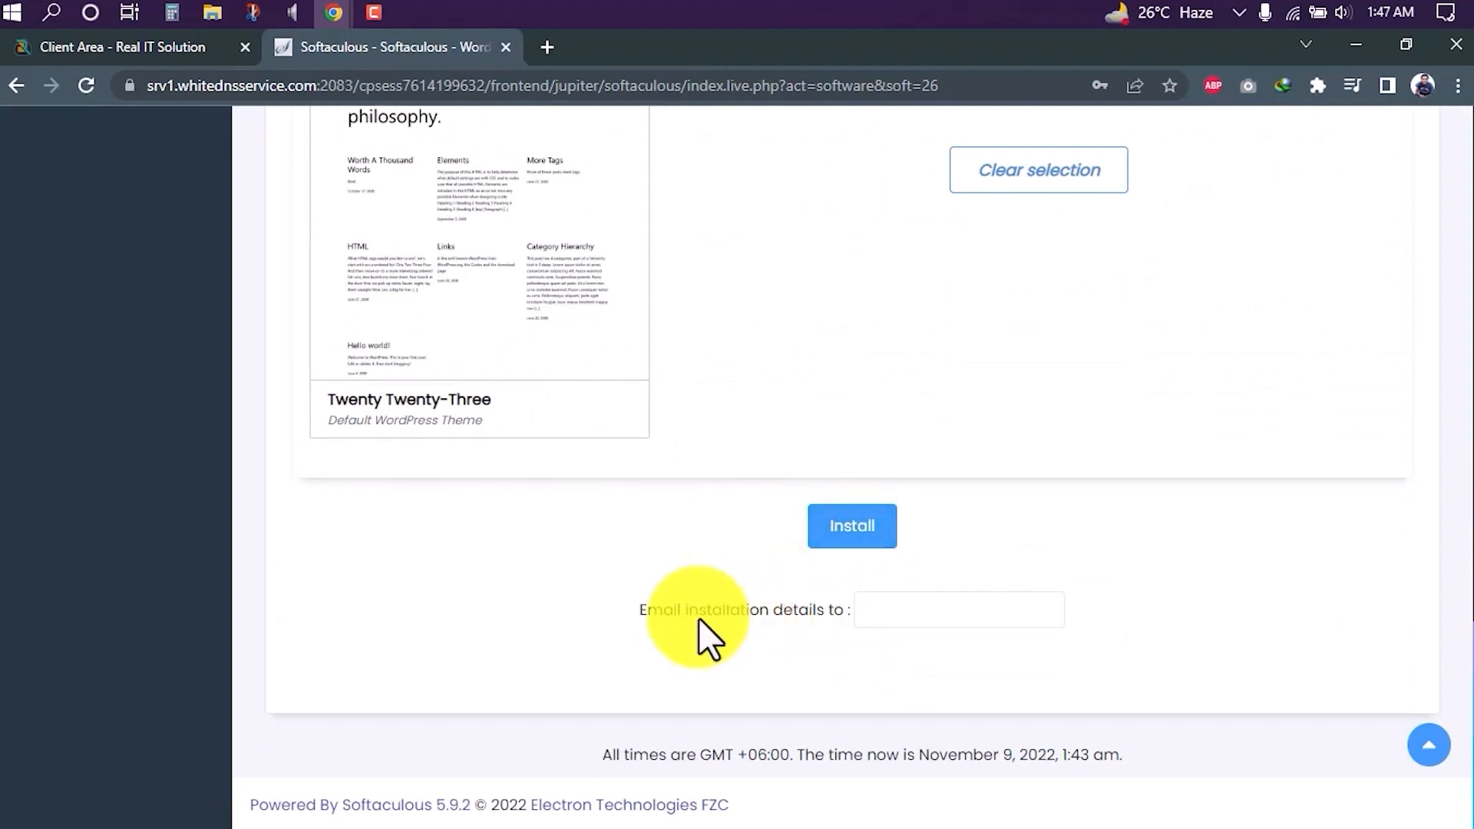
pyautogui.moveTo(645, 616); pyautogui.dragTo(848, 614)
pyautogui.click(848, 614)
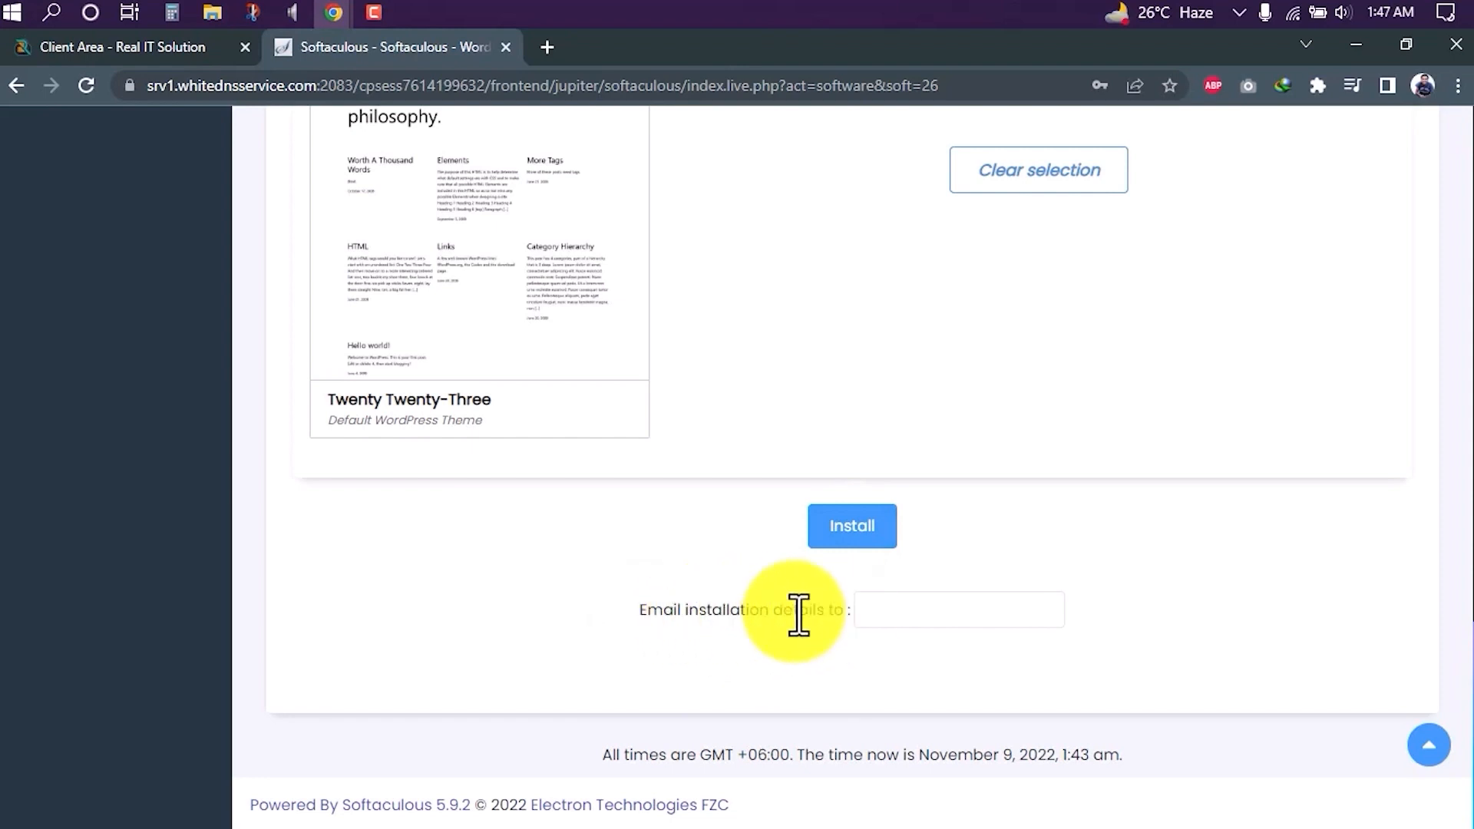
pyautogui.click(911, 618)
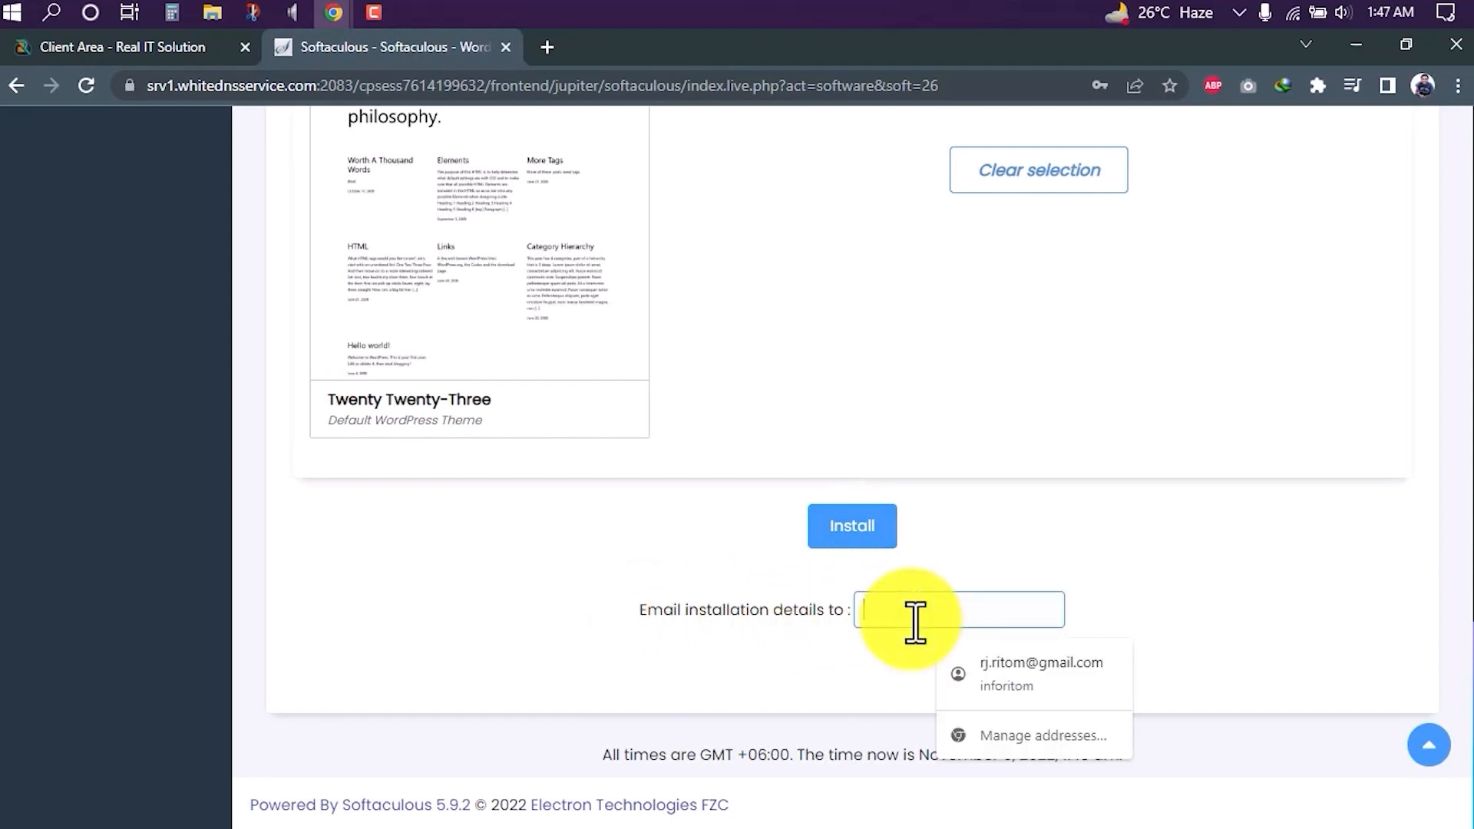
pyautogui.click(888, 637)
pyautogui.click(887, 611)
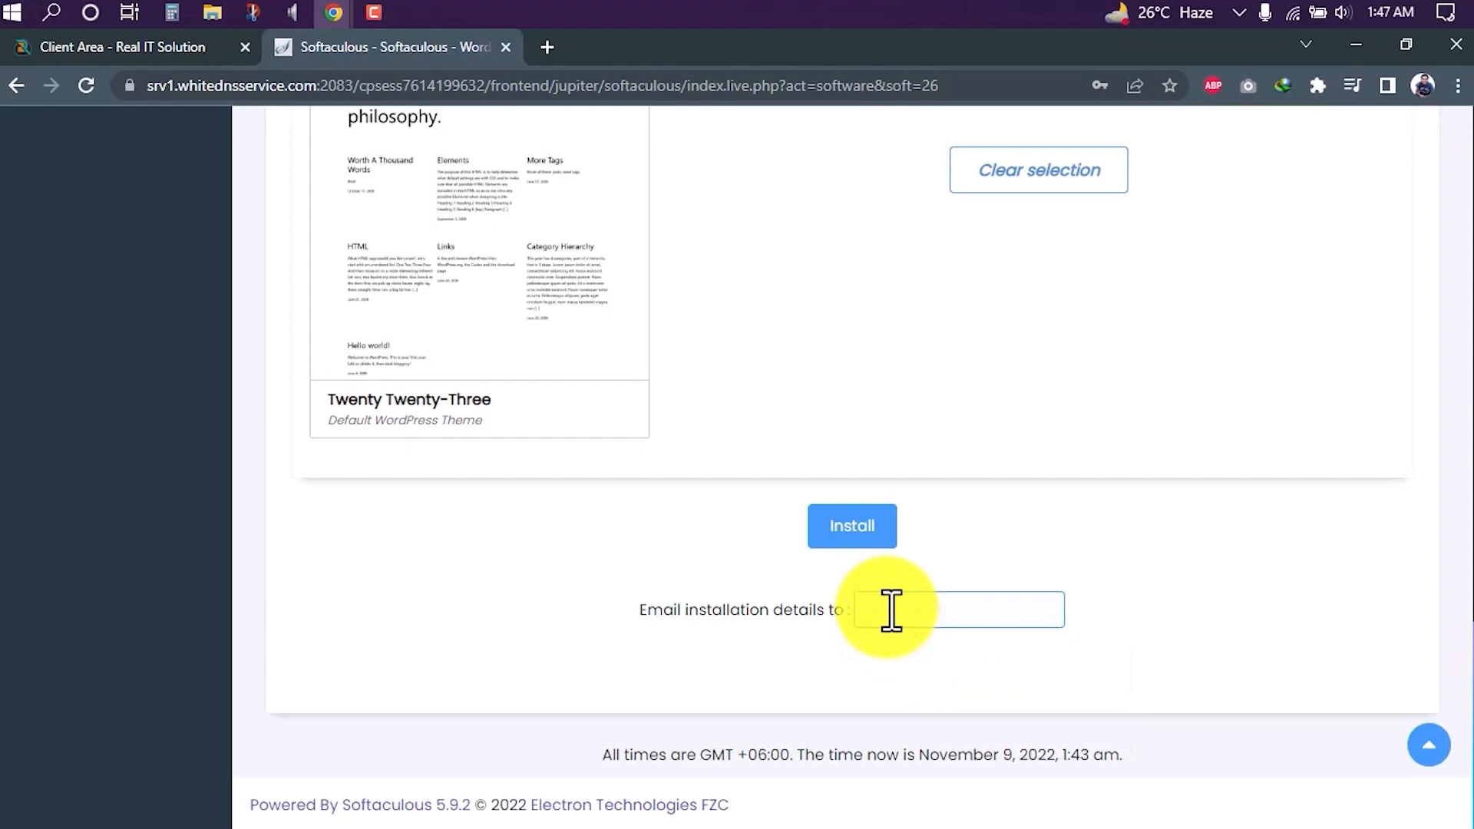
pyautogui.click(890, 610)
pyautogui.press('Down')
pyautogui.press('Return')
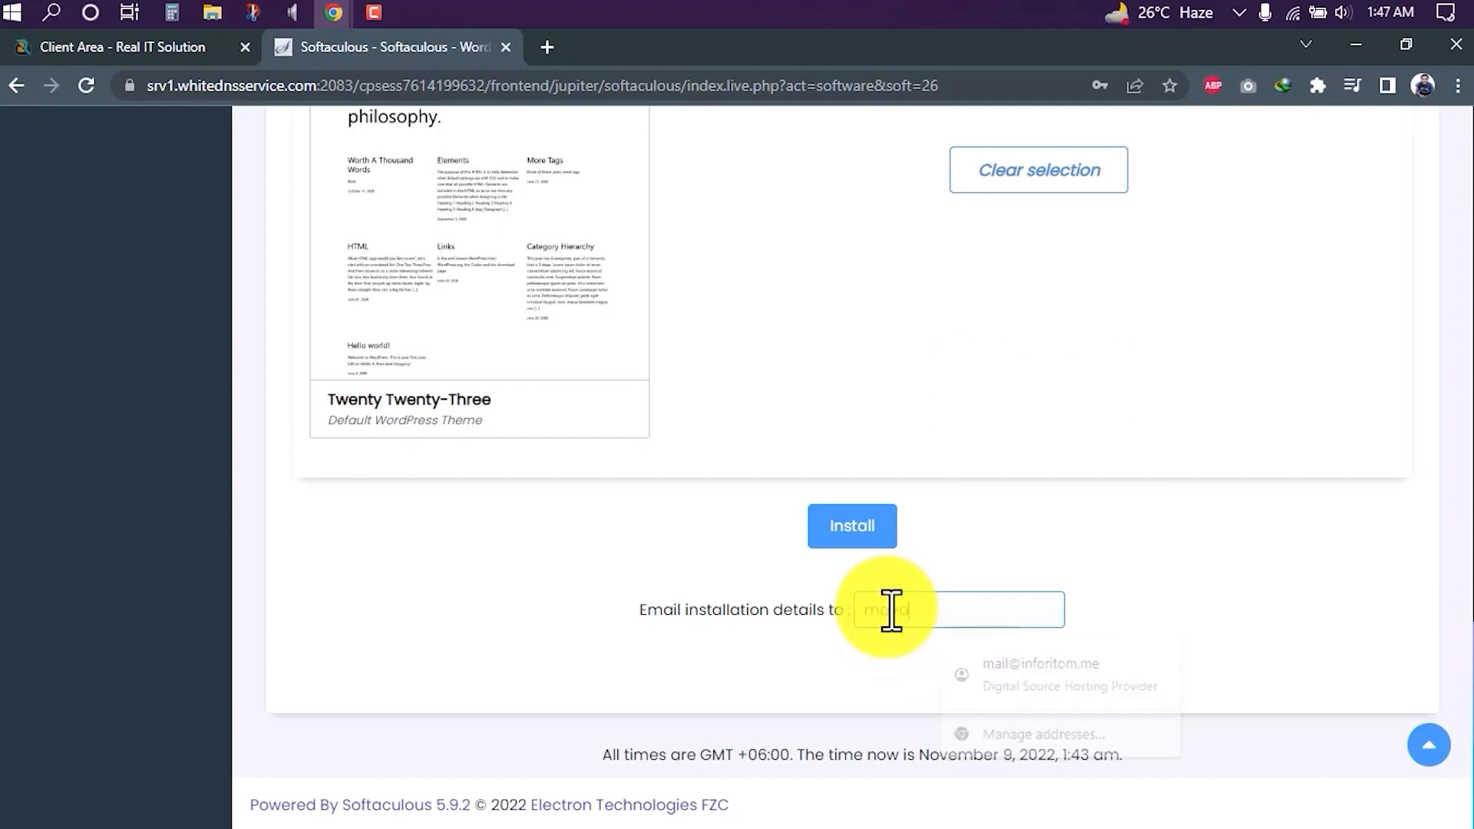
pyautogui.click(771, 565)
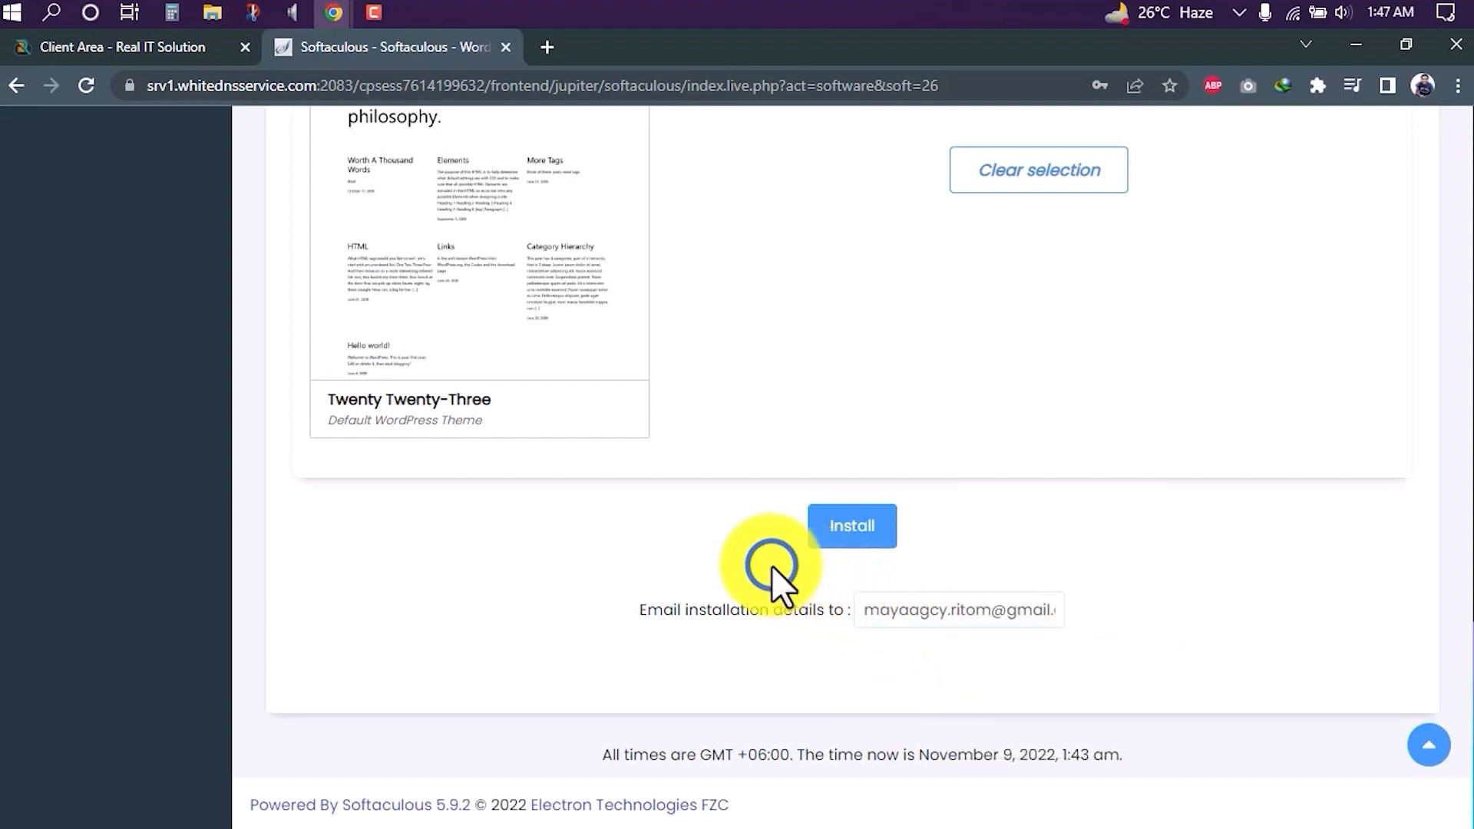
# - Recheck the filled-in setup form and install WordPress, dismissing the browser's offer to save the password
pyautogui.scroll(15, 771, 565)
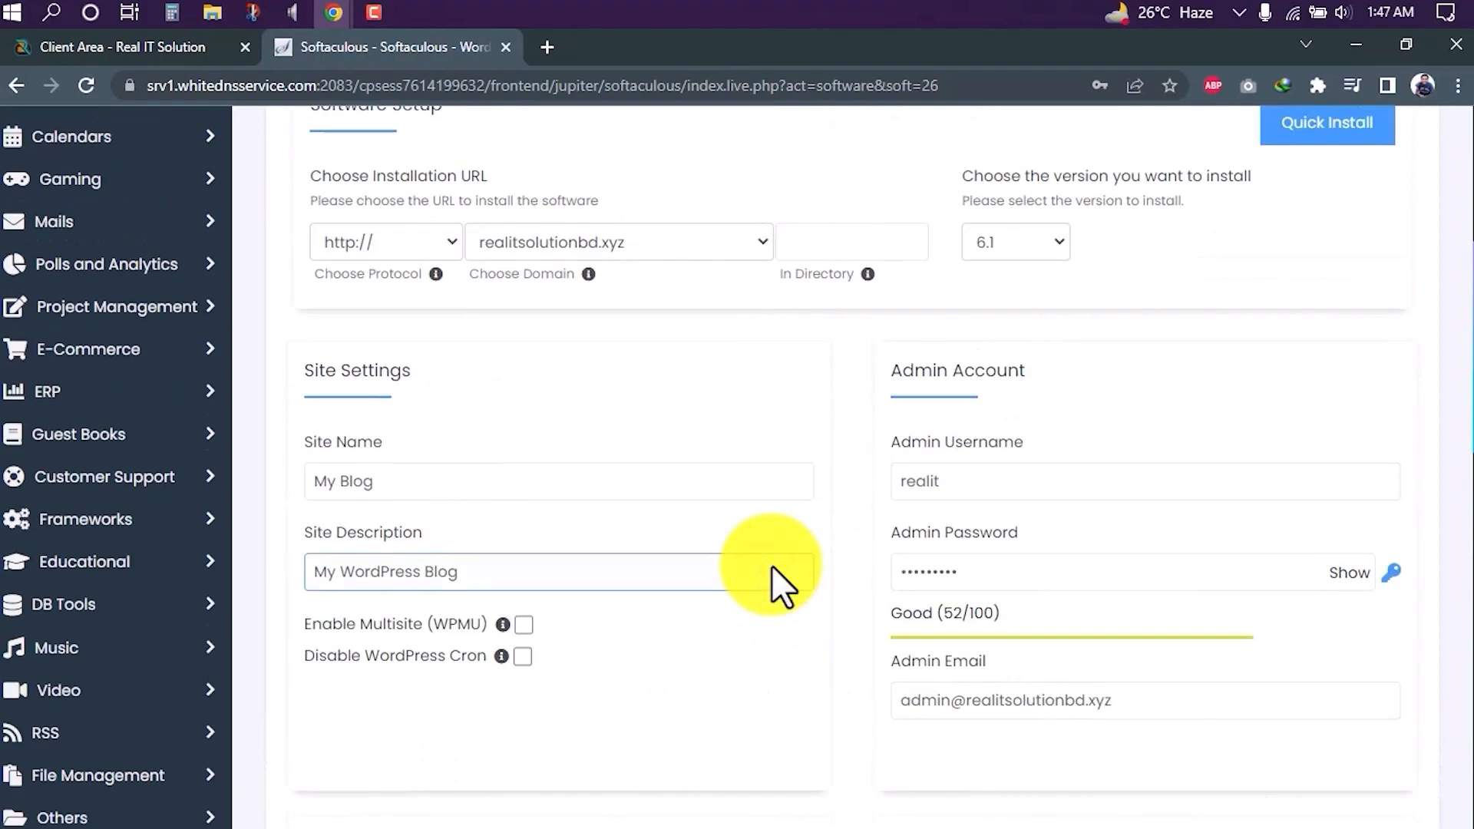
pyautogui.scroll(-15, 771, 565)
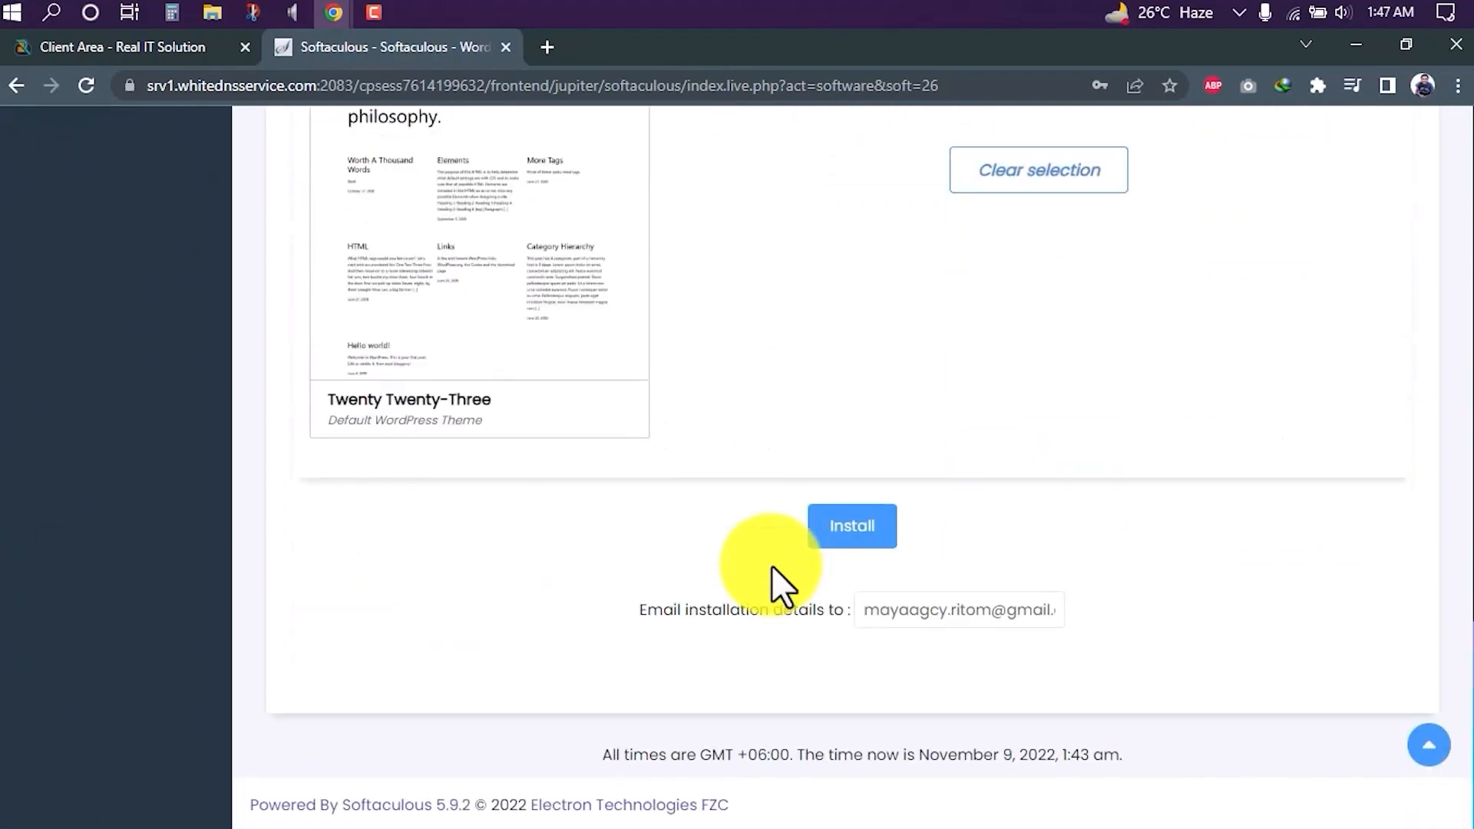
pyautogui.click(819, 535)
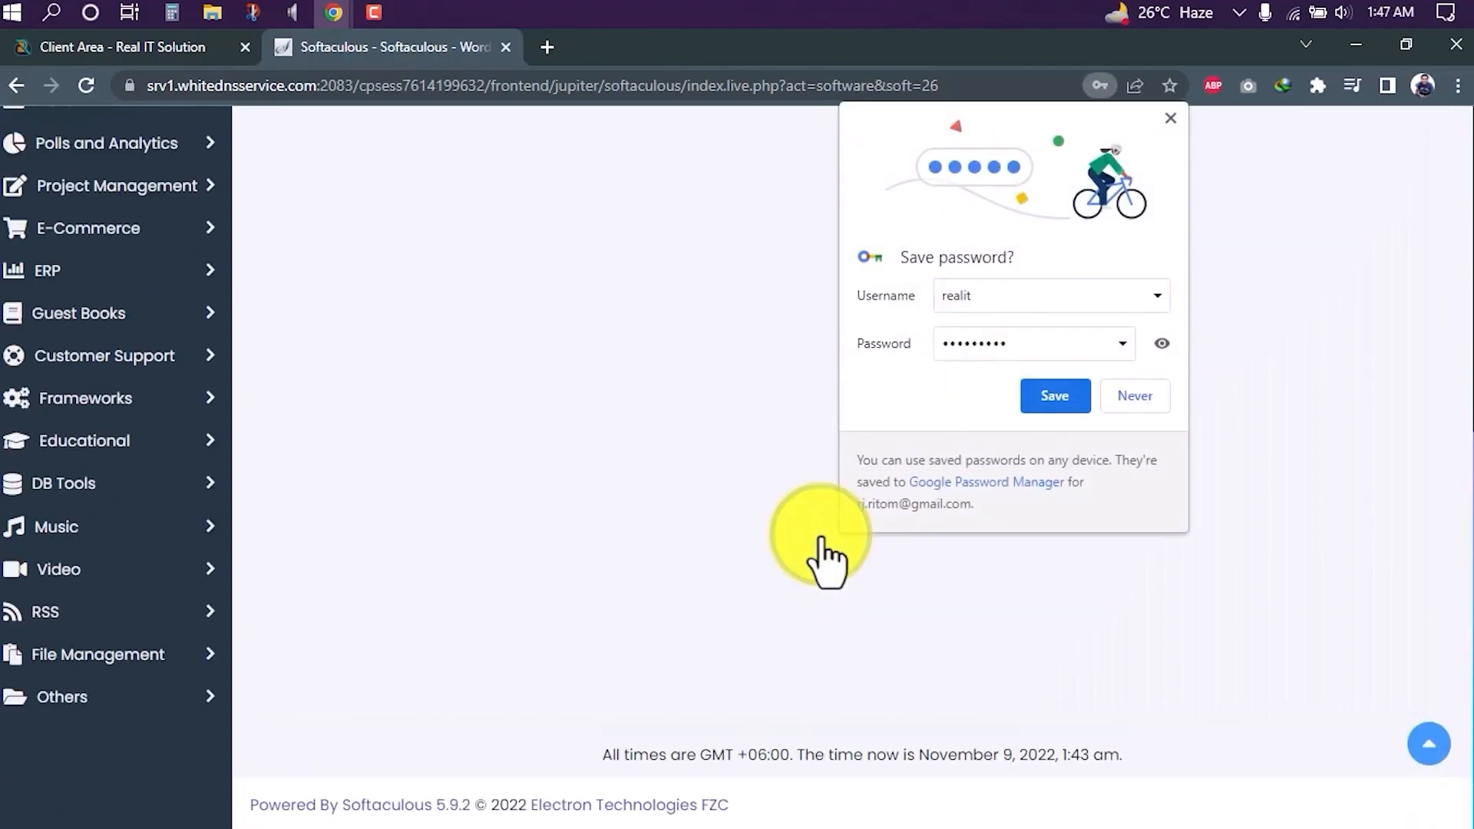
pyautogui.click(1174, 118)
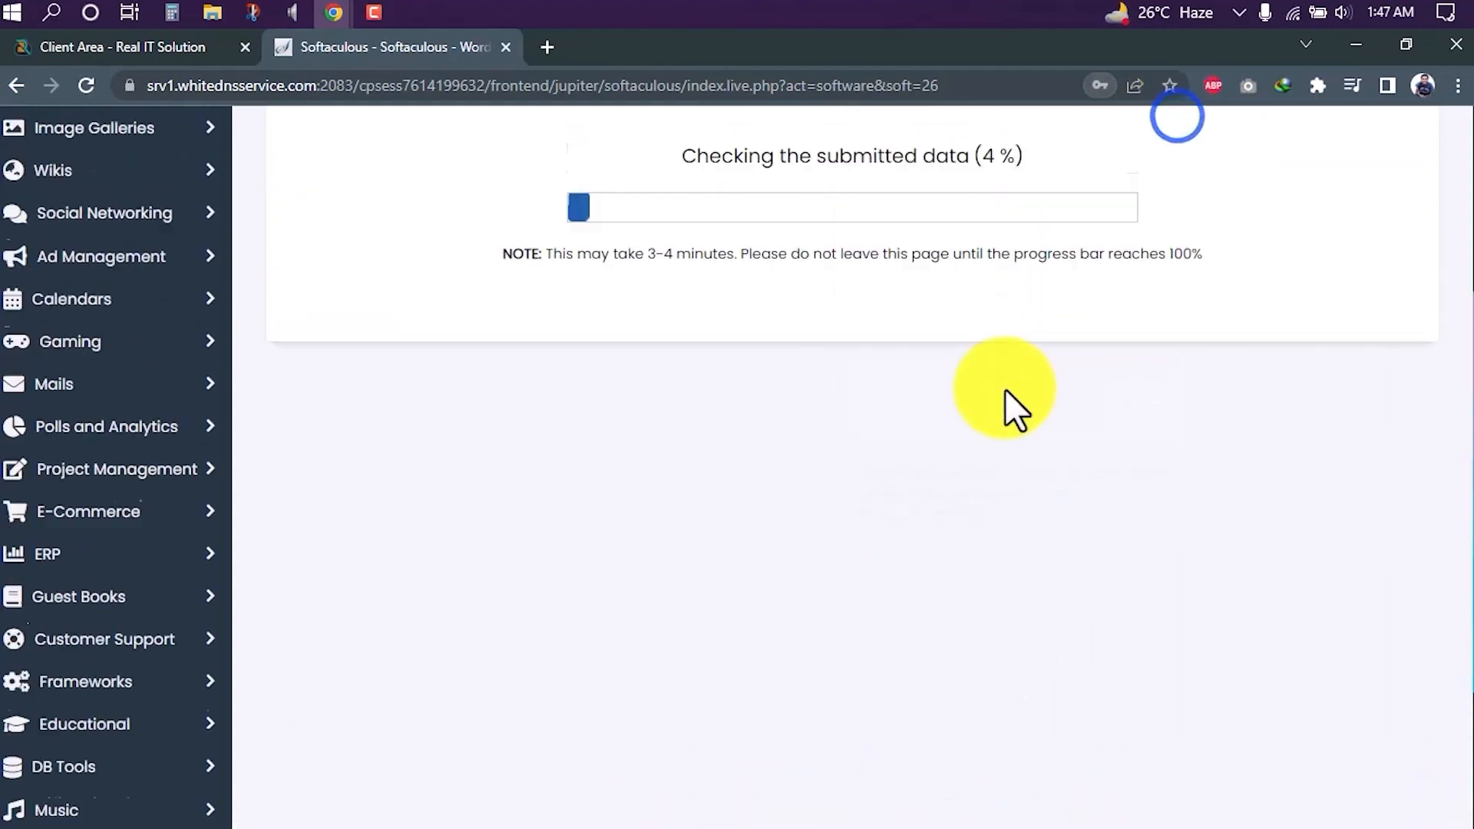
pyautogui.scroll(4, 1005, 389)
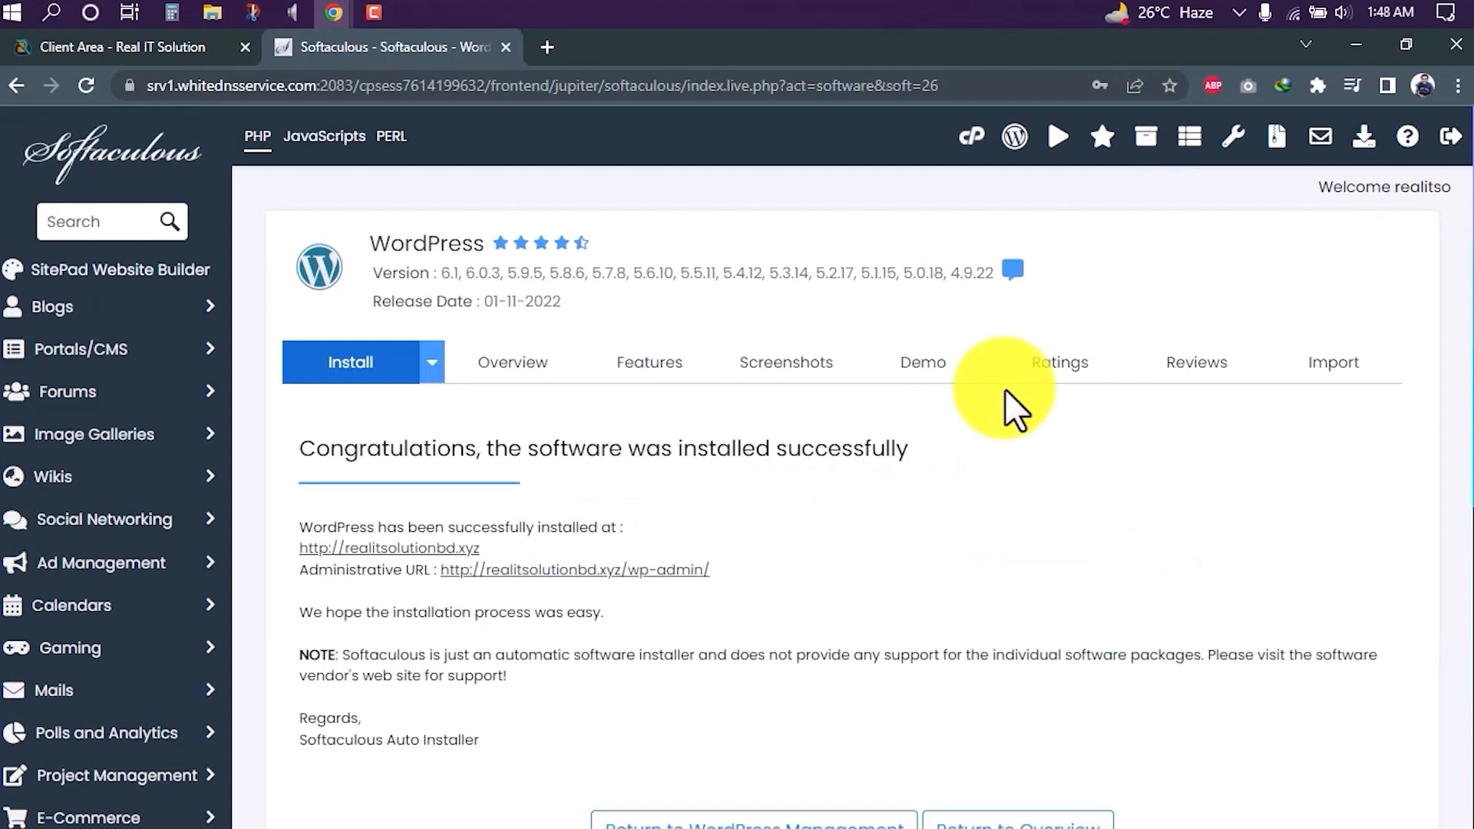
# - Check the website address and the administrative URL listed for the new WordPress installation
pyautogui.scroll(-2, 904, 428)
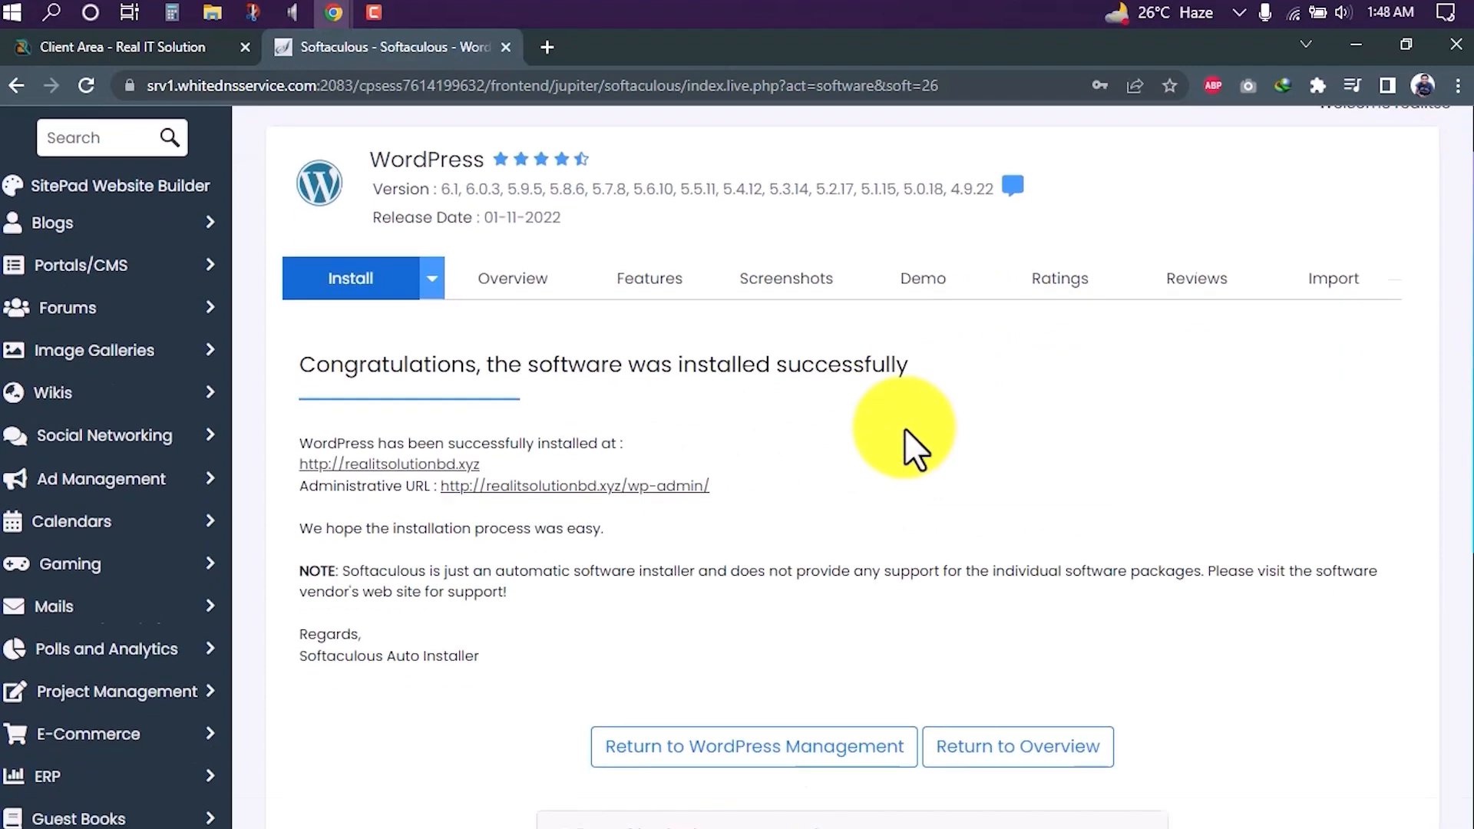
pyautogui.moveTo(282, 444); pyautogui.dragTo(481, 445)
pyautogui.click(330, 481)
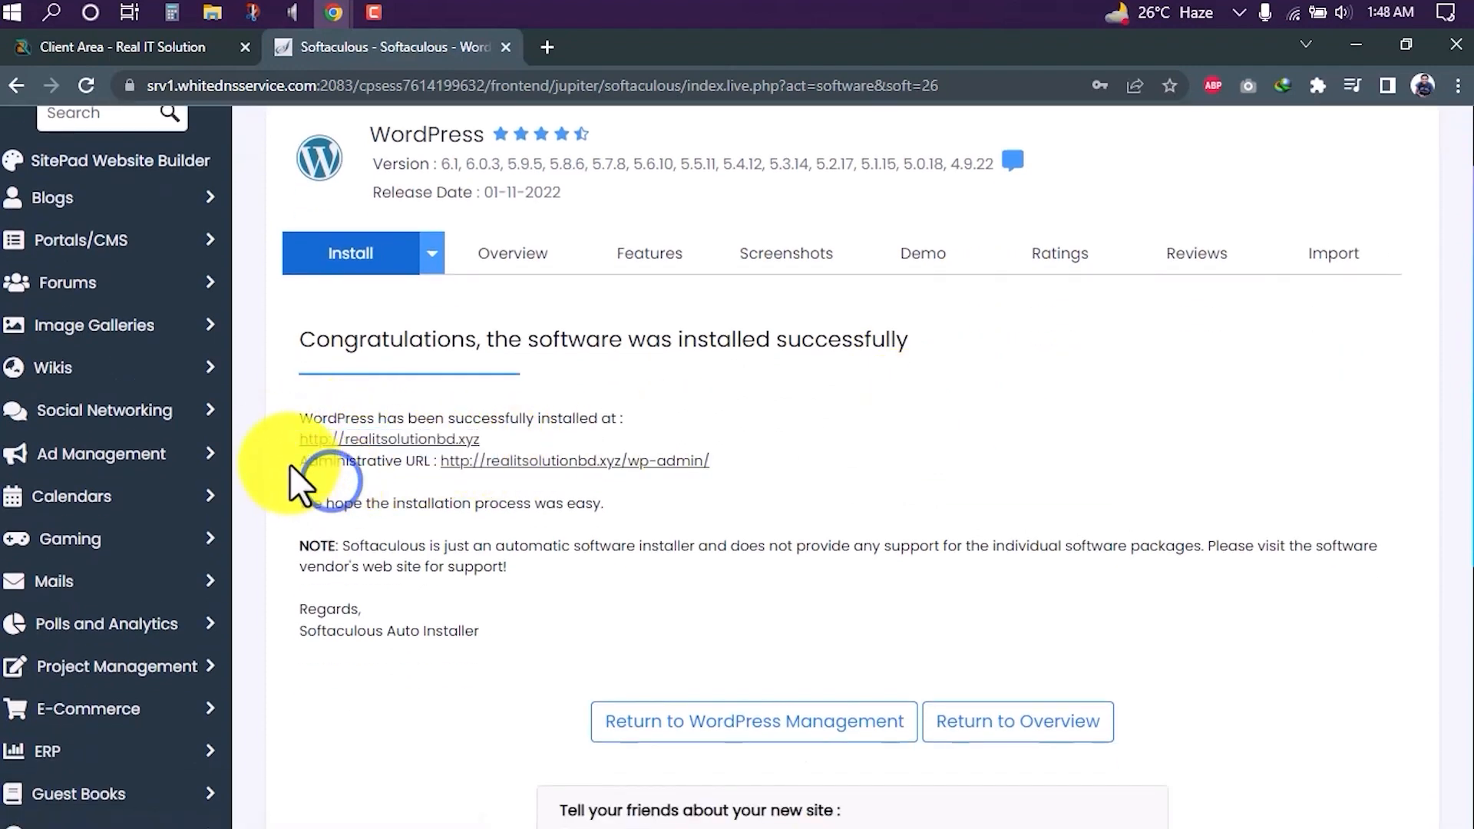
pyautogui.moveTo(288, 462); pyautogui.dragTo(438, 468)
pyautogui.click(741, 461)
# - Open the realitsolutionbd.xyz website in a separate tab and look through its homepage
pyautogui.click(355, 513)
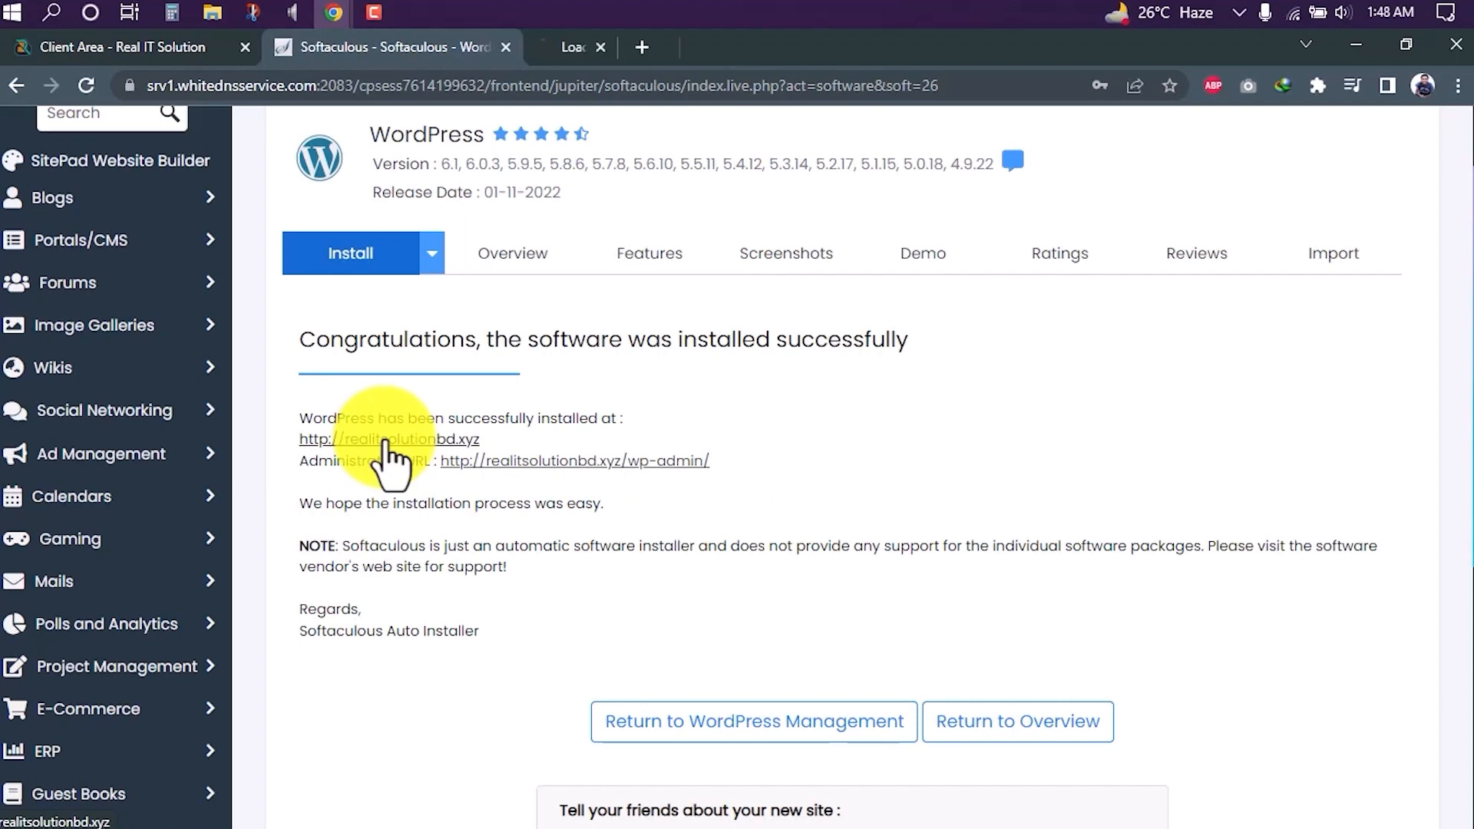
pyautogui.click(624, 46)
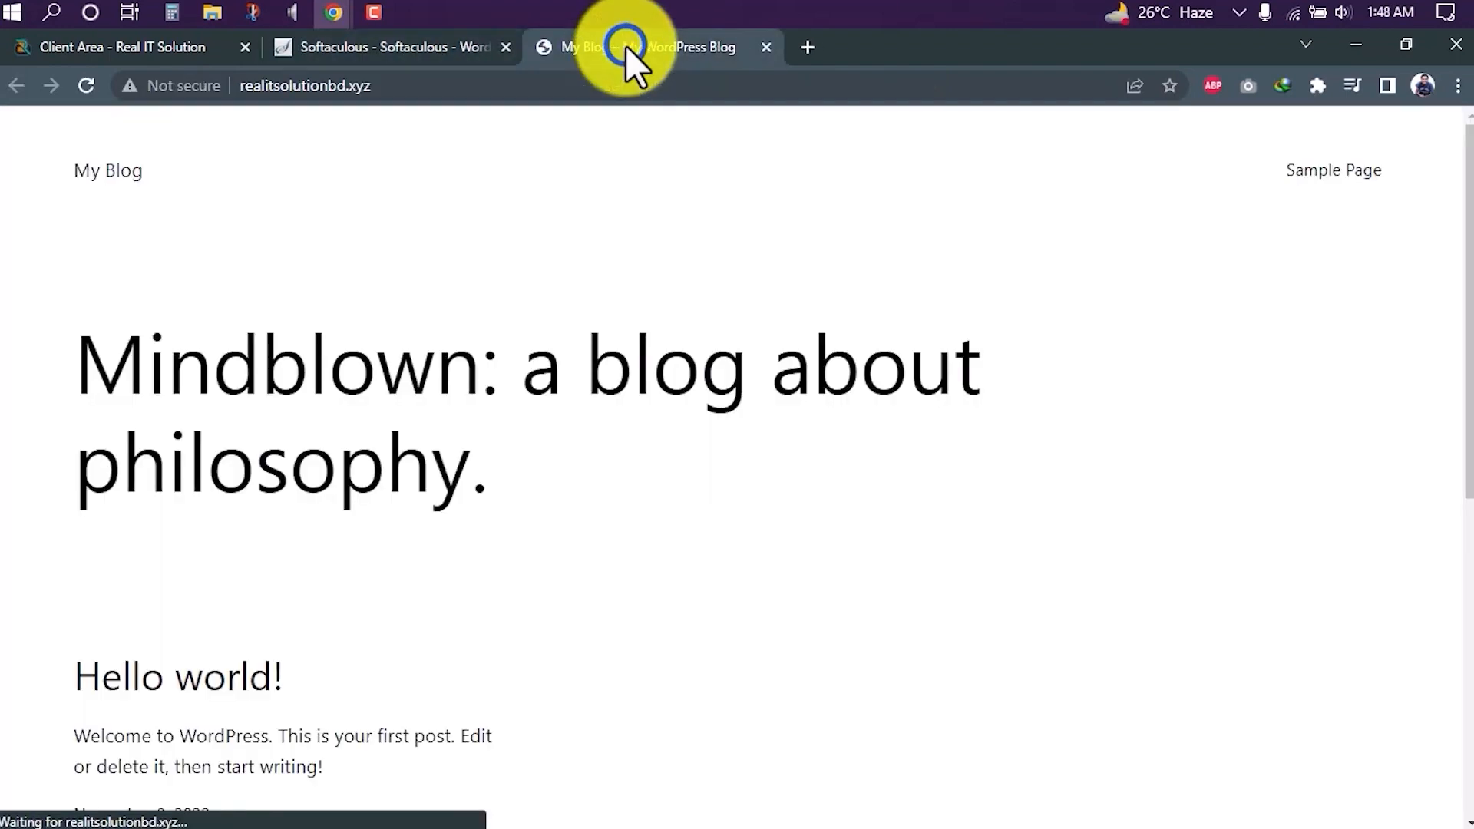
pyautogui.scroll(-8, 541, 403)
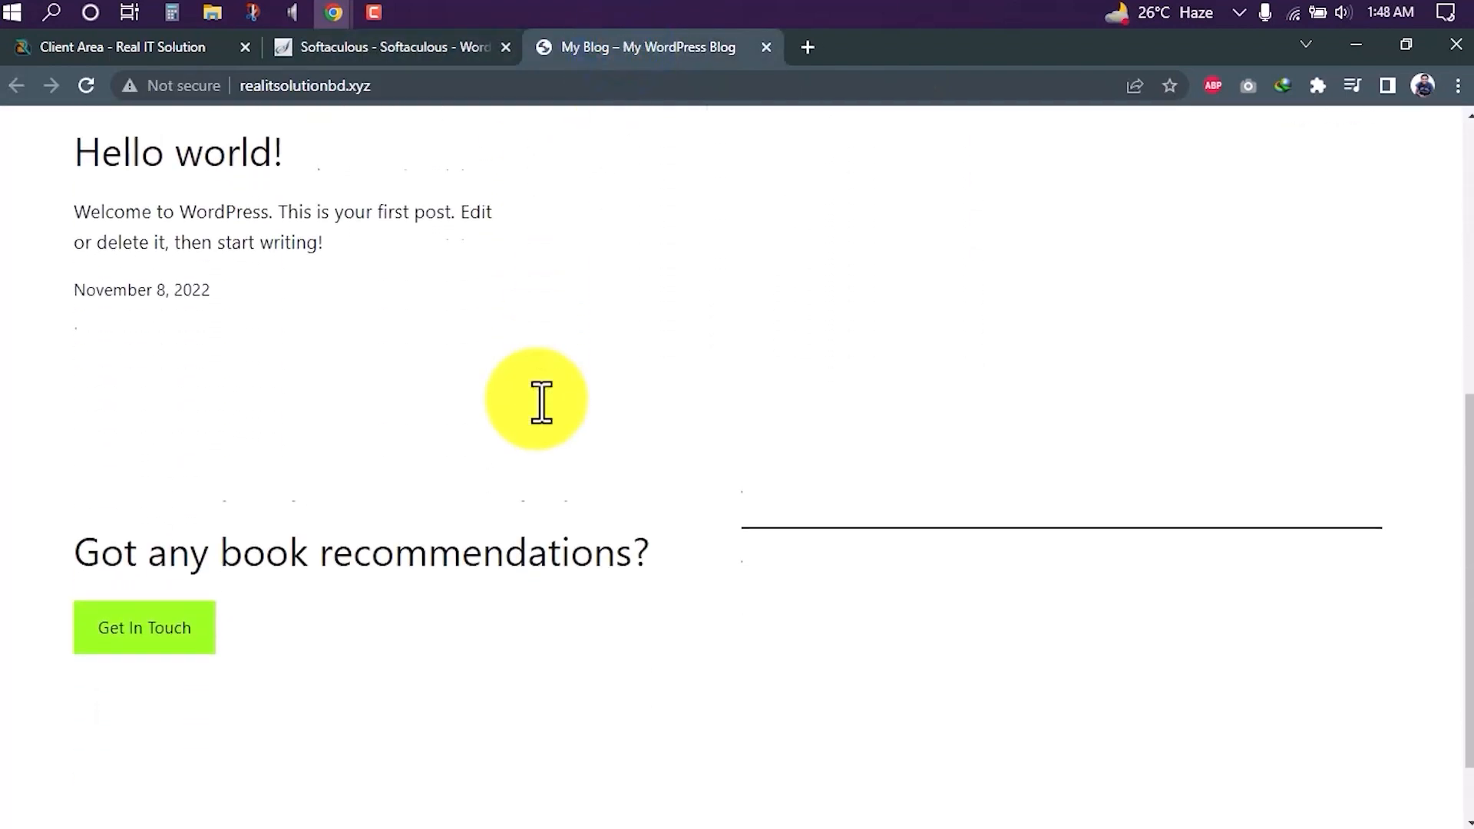
pyautogui.scroll(8, 606, 546)
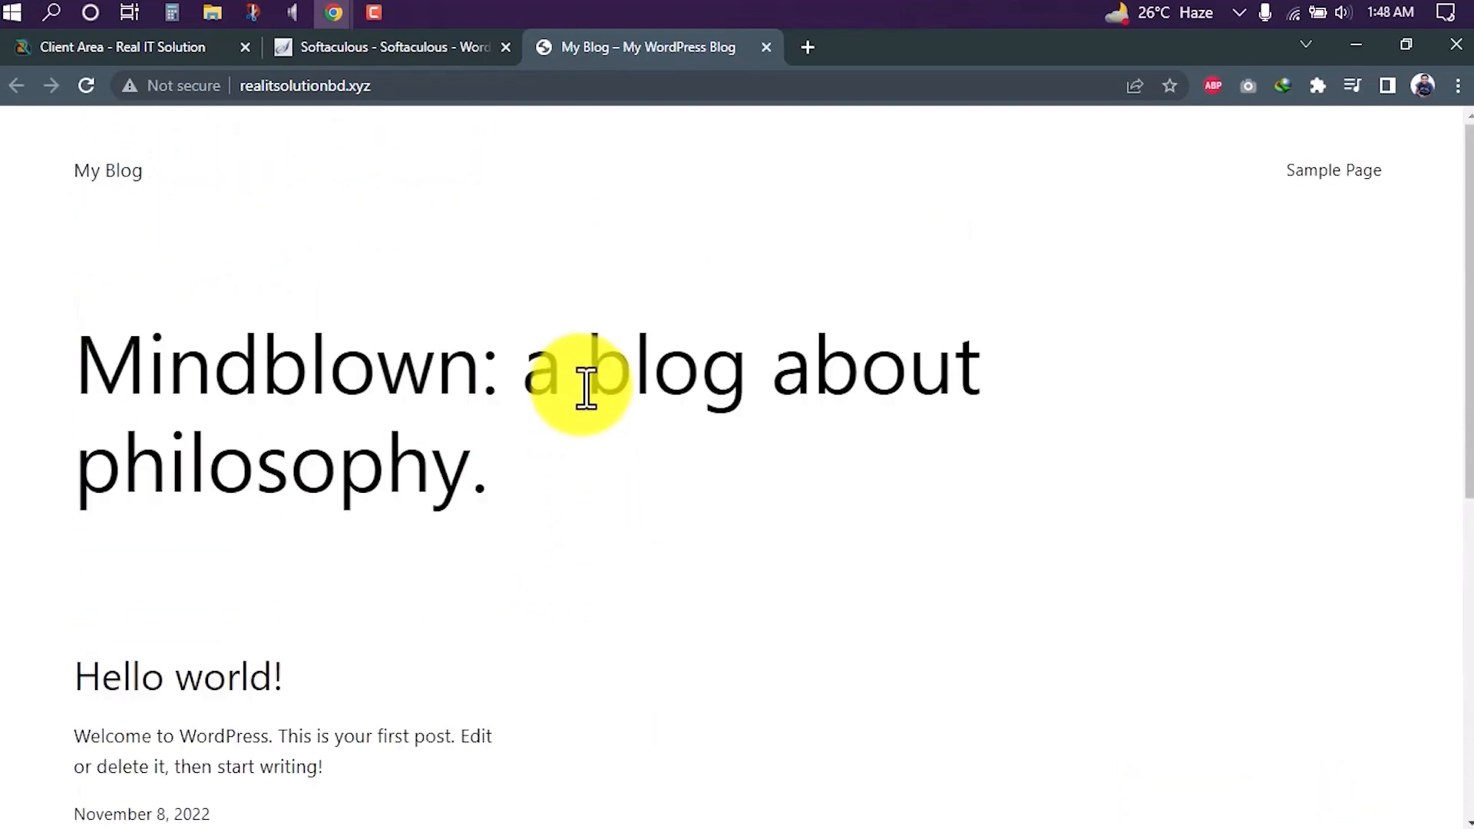
# - Open the site's wp-admin address from the installation summary and look through the WordPress dashboard
pyautogui.click(429, 47)
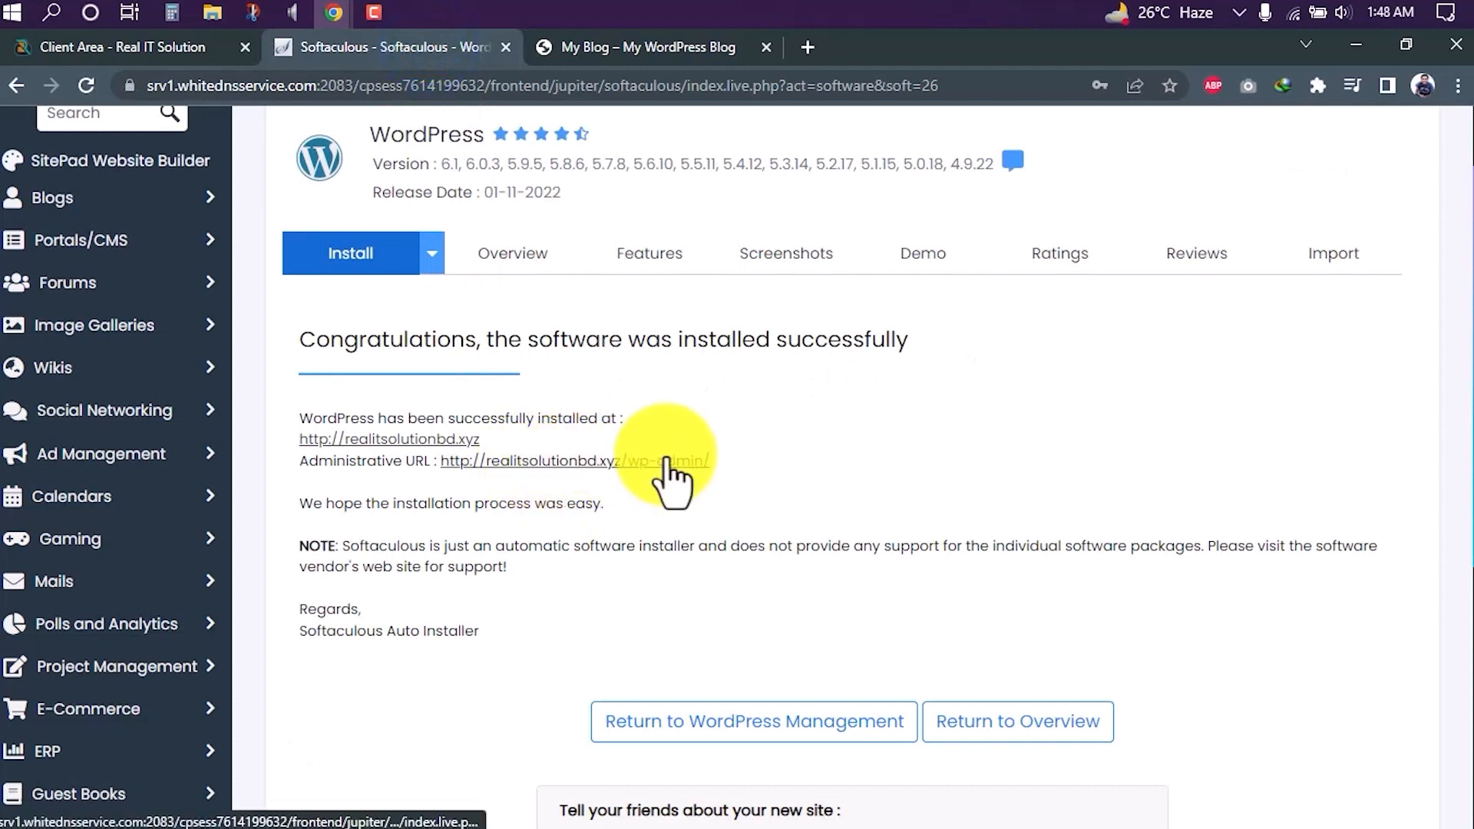
pyautogui.click(599, 463)
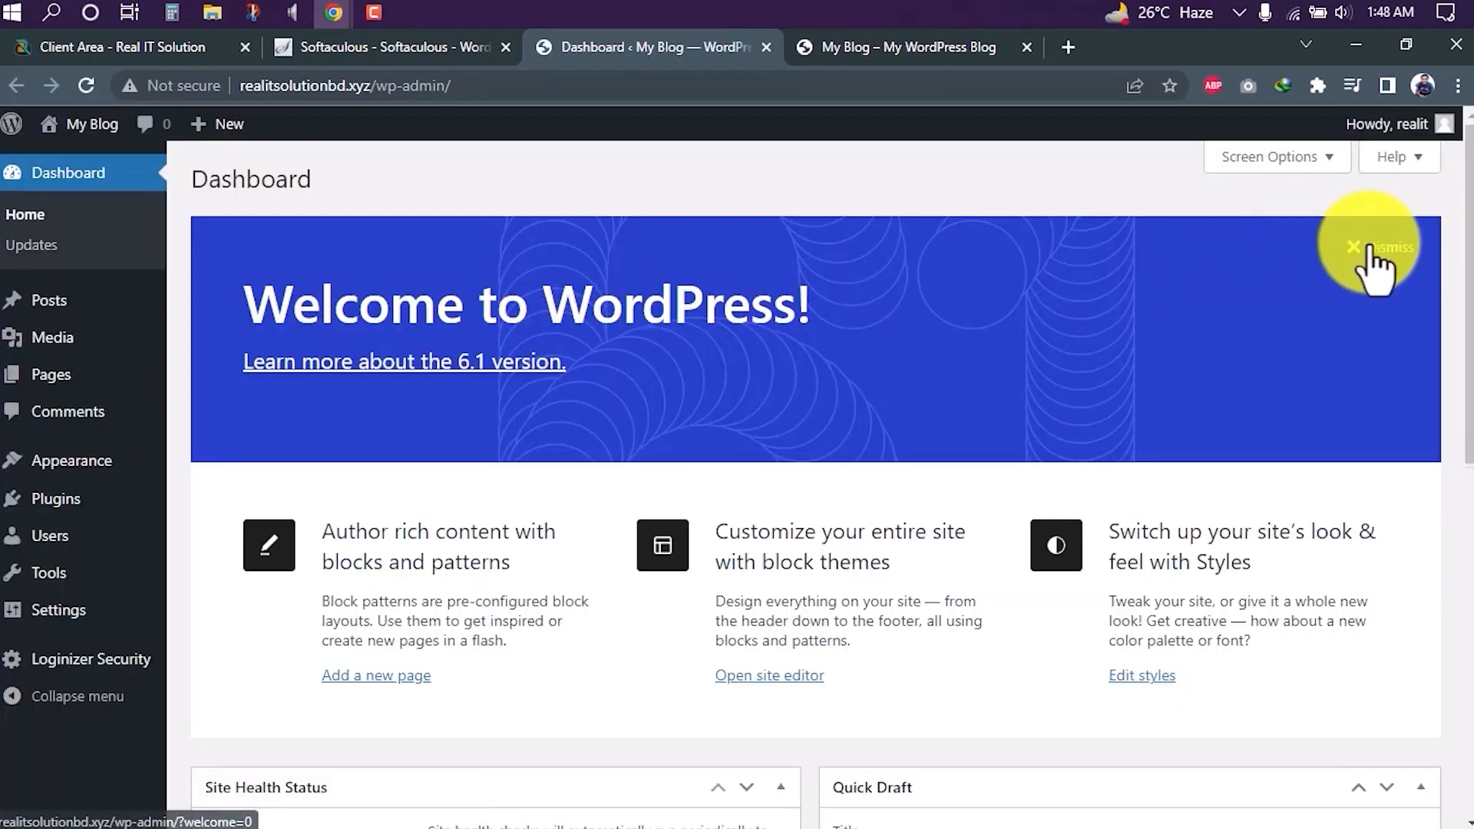
pyautogui.scroll(-5, 911, 352)
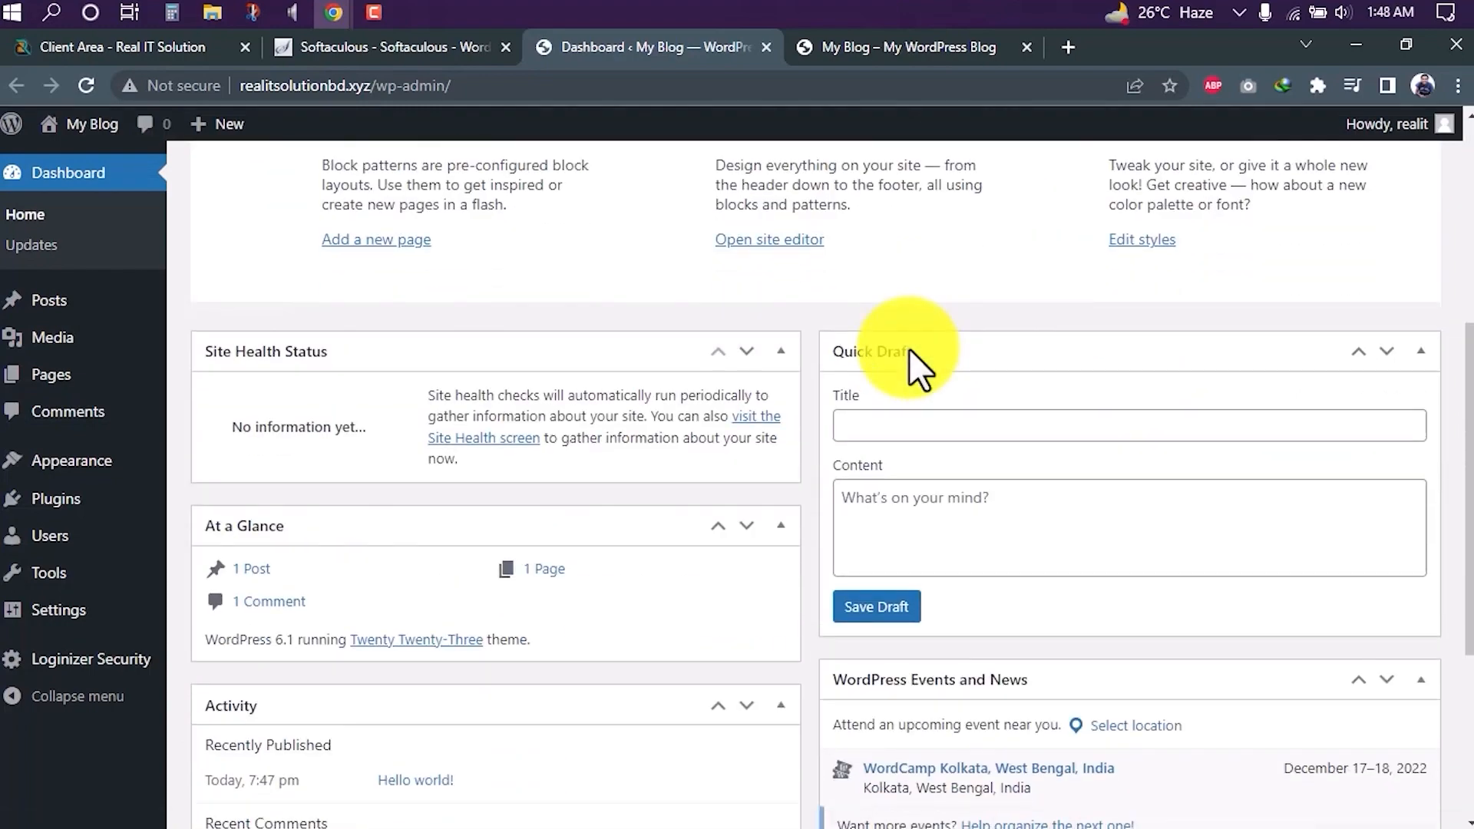
pyautogui.scroll(-4, 909, 349)
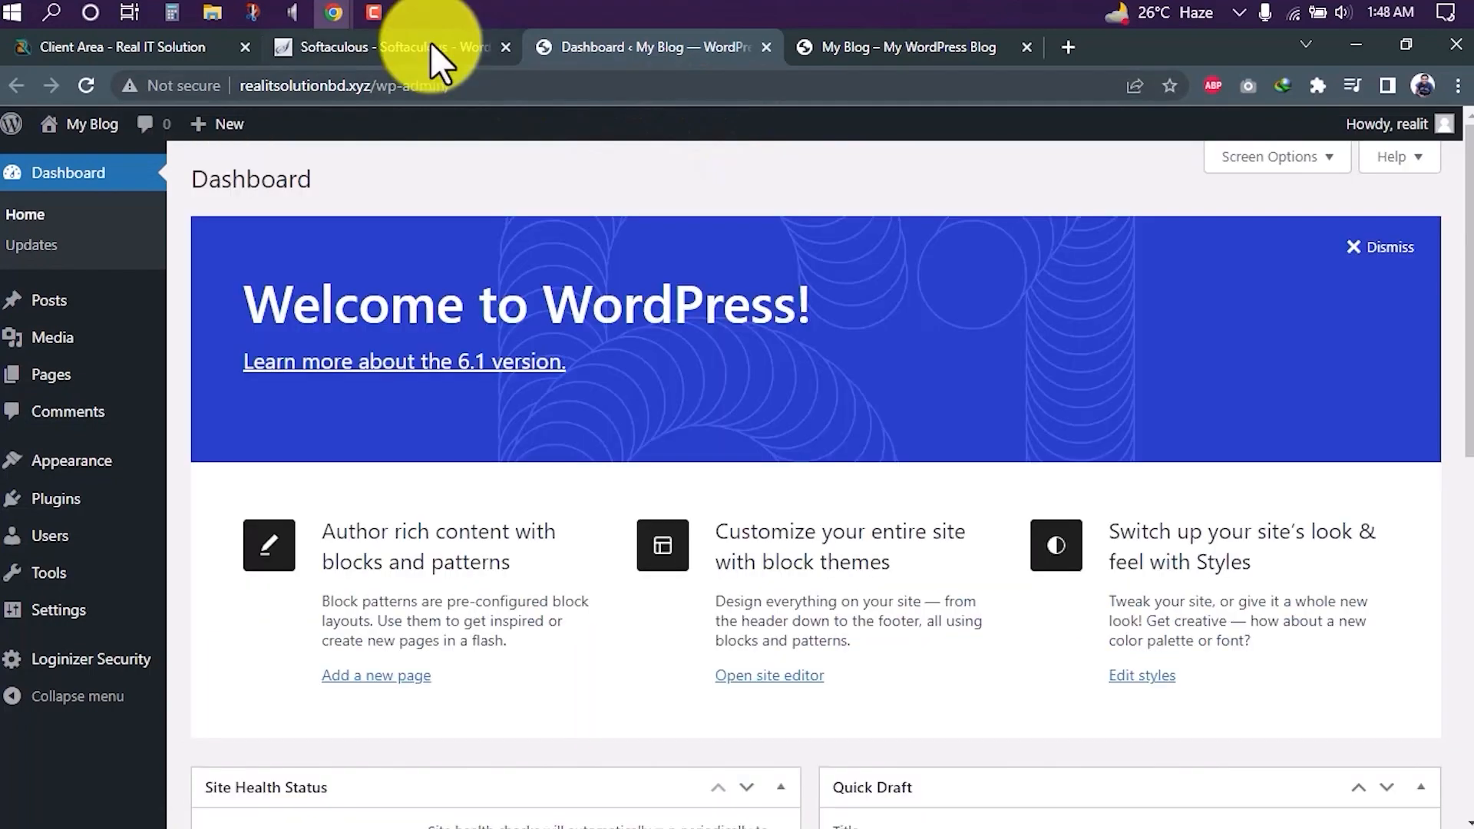
# - Close the WordPress dashboard and My Blog website tabs, leaving the Softaculous installation summary open
pyautogui.click(431, 48)
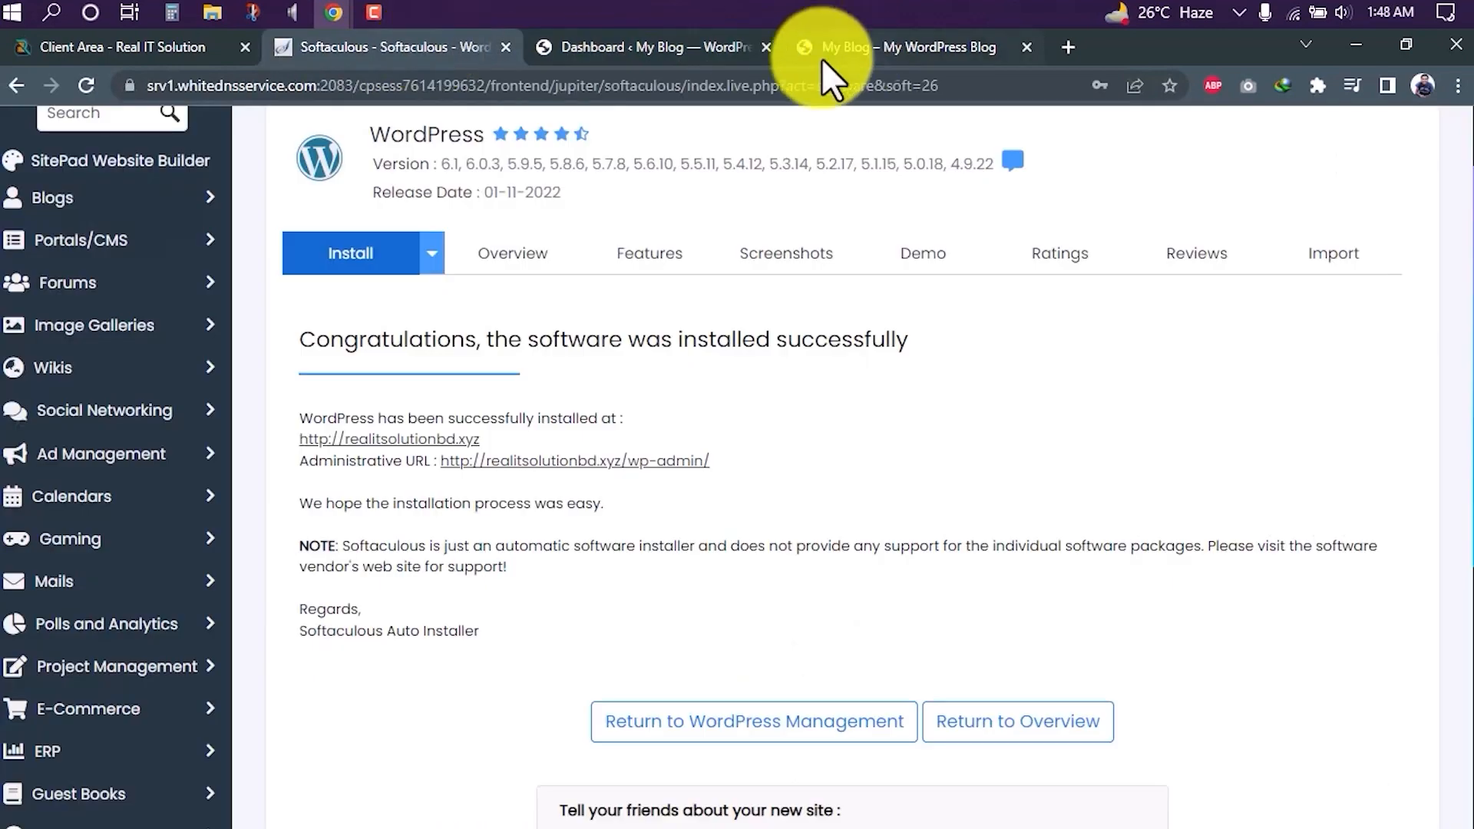
pyautogui.click(695, 53)
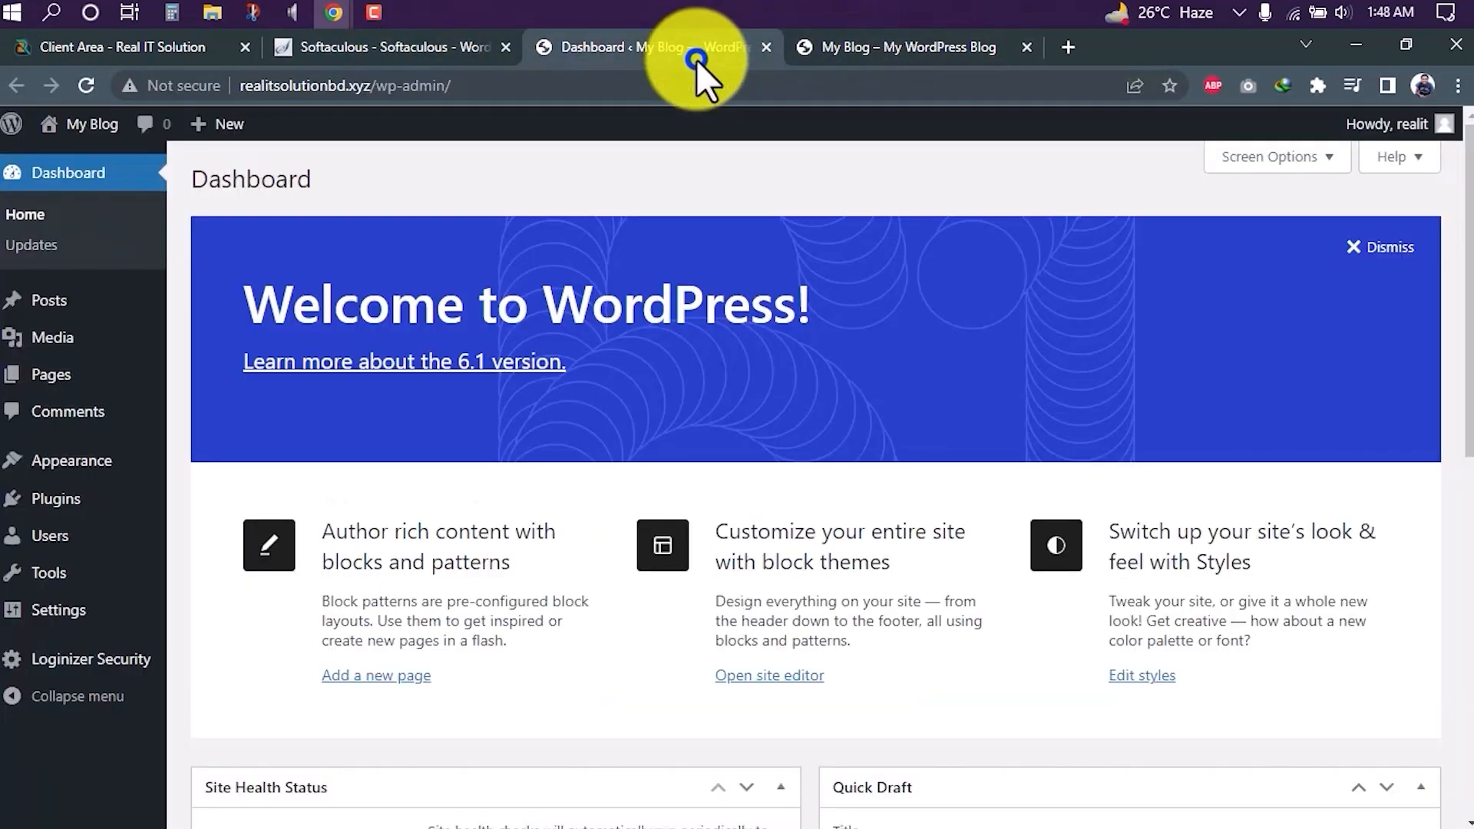
pyautogui.click(765, 52)
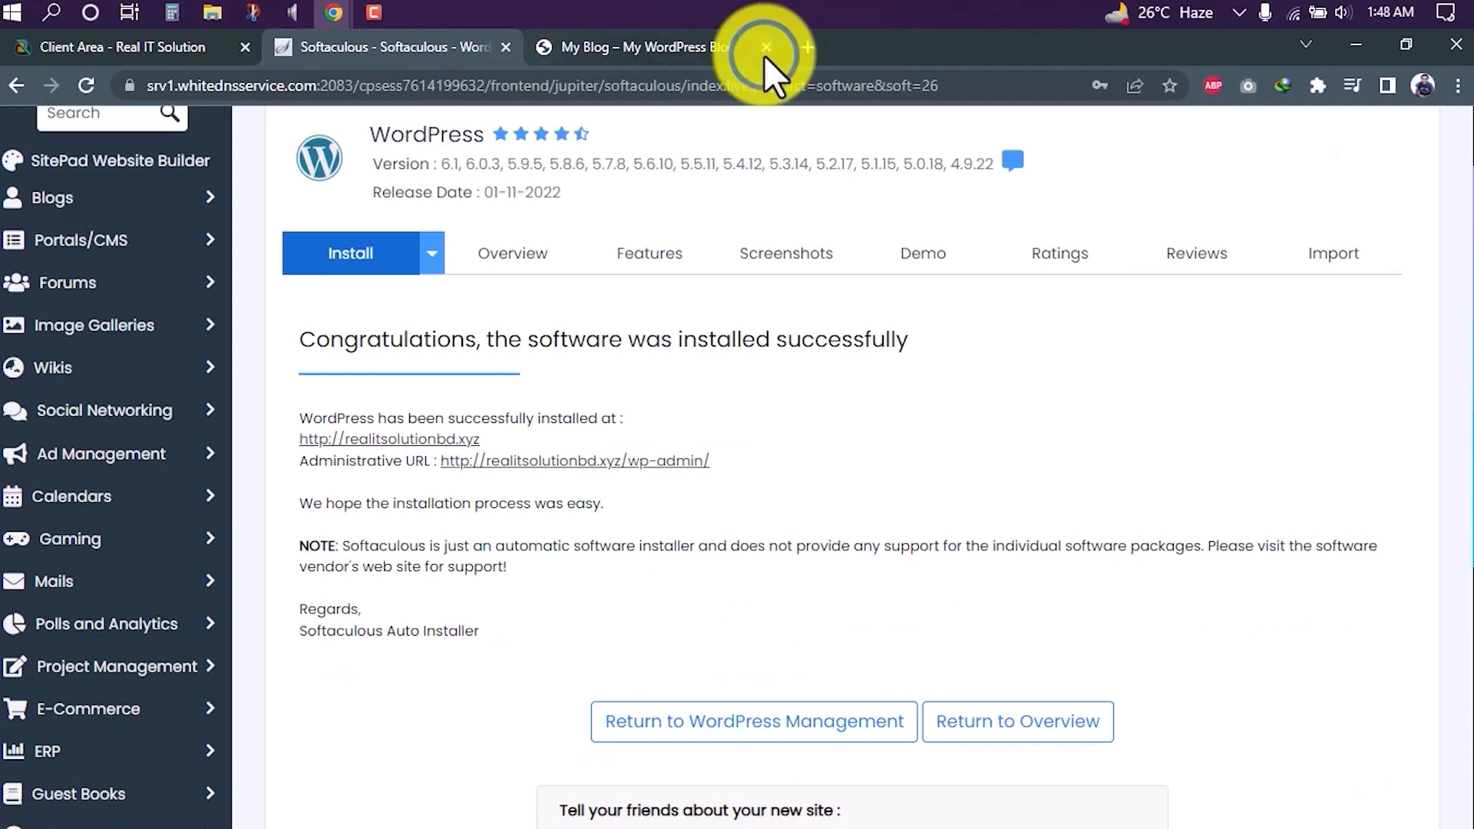
pyautogui.click(764, 52)
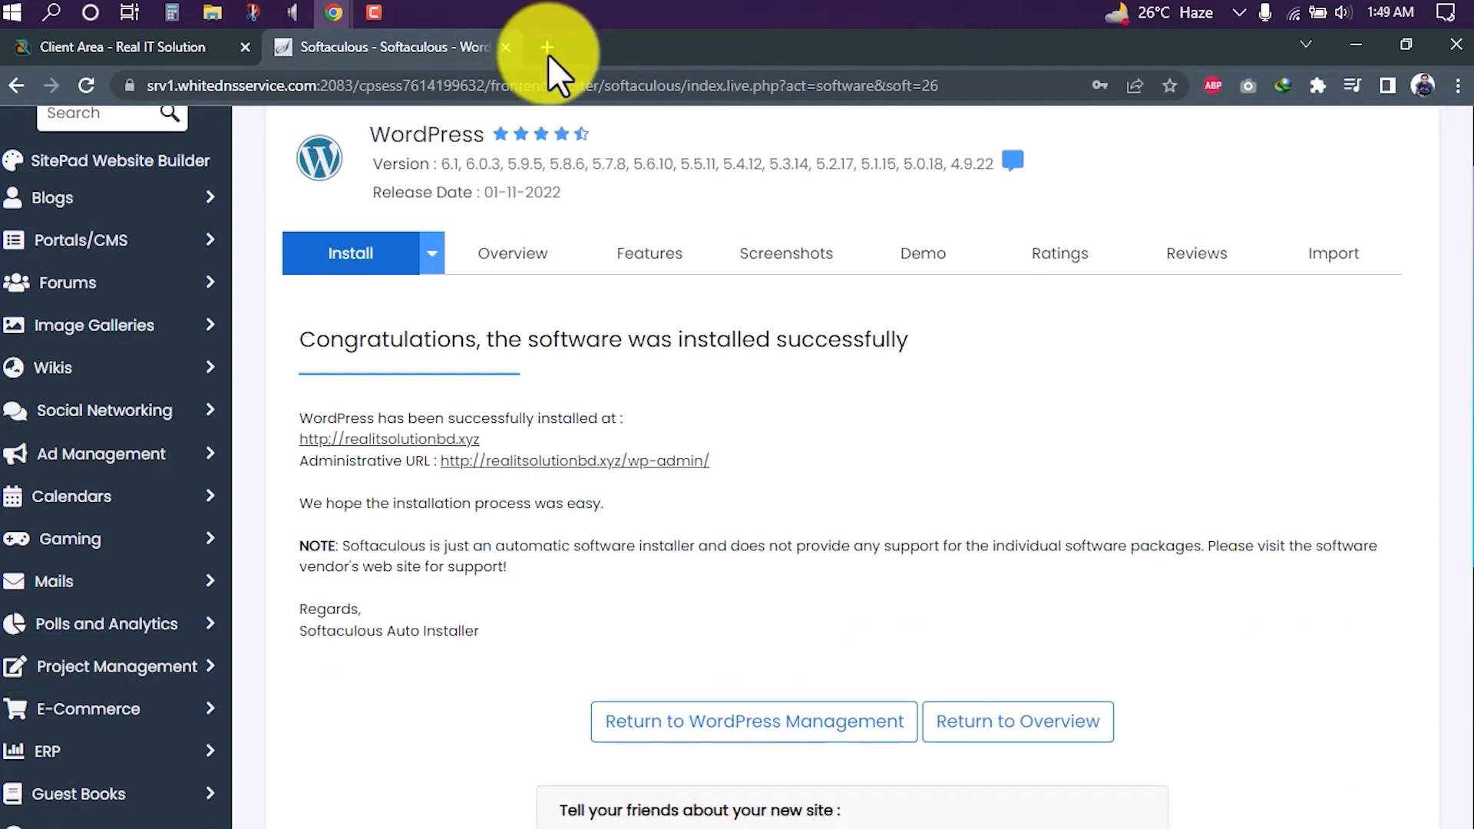